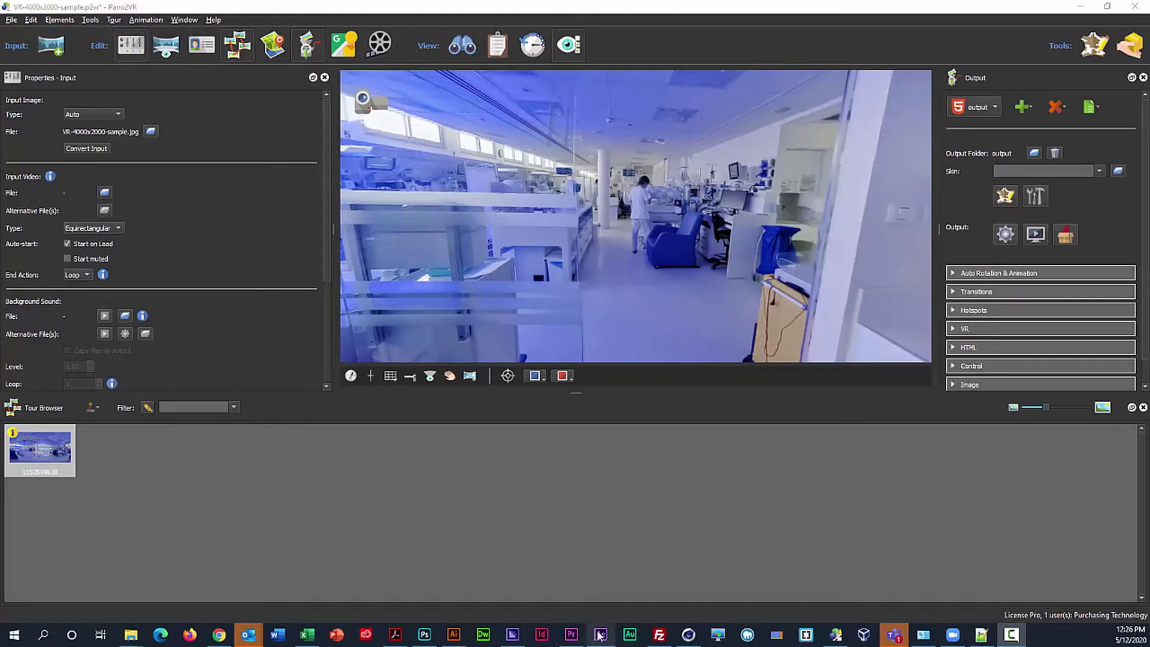
Switch to After Effects and create a new composition from the VR-4000x2000-sample.jpg panorama.
left_click_drag(635, 219, 603, 221)
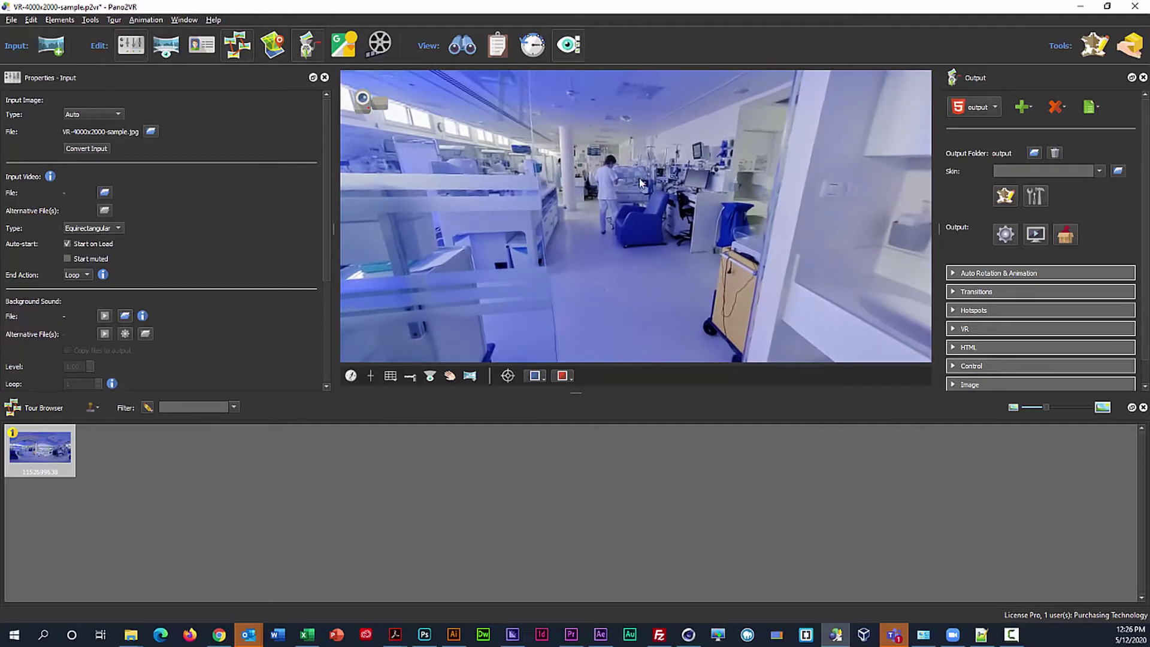
left_click(599, 636)
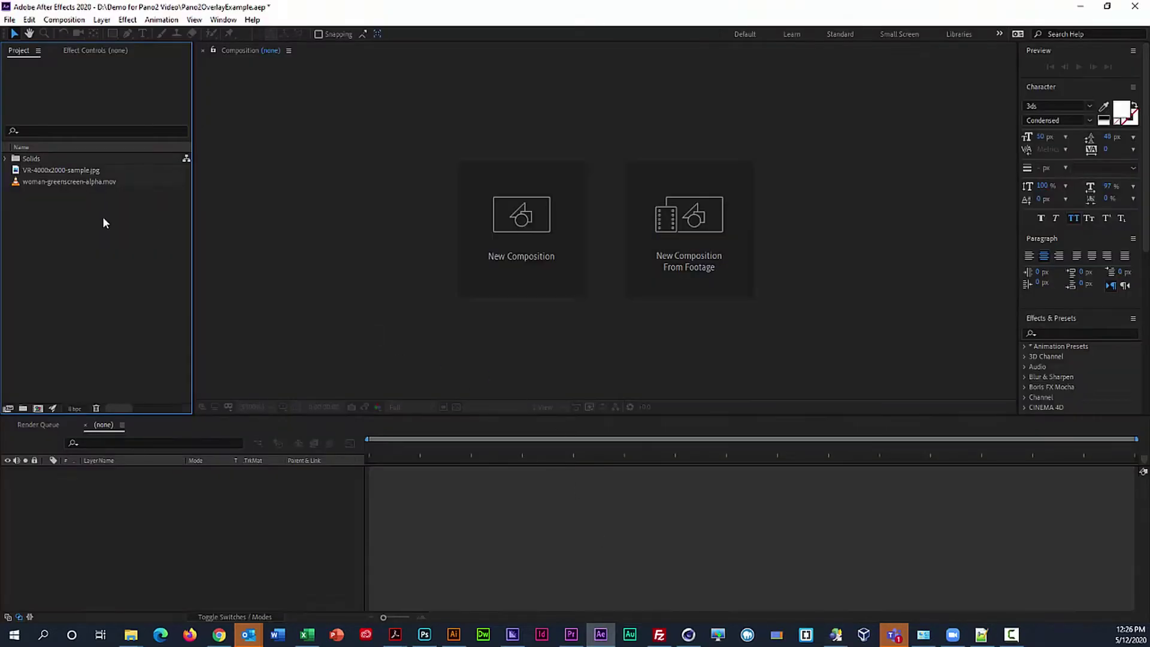
left_click(58, 171)
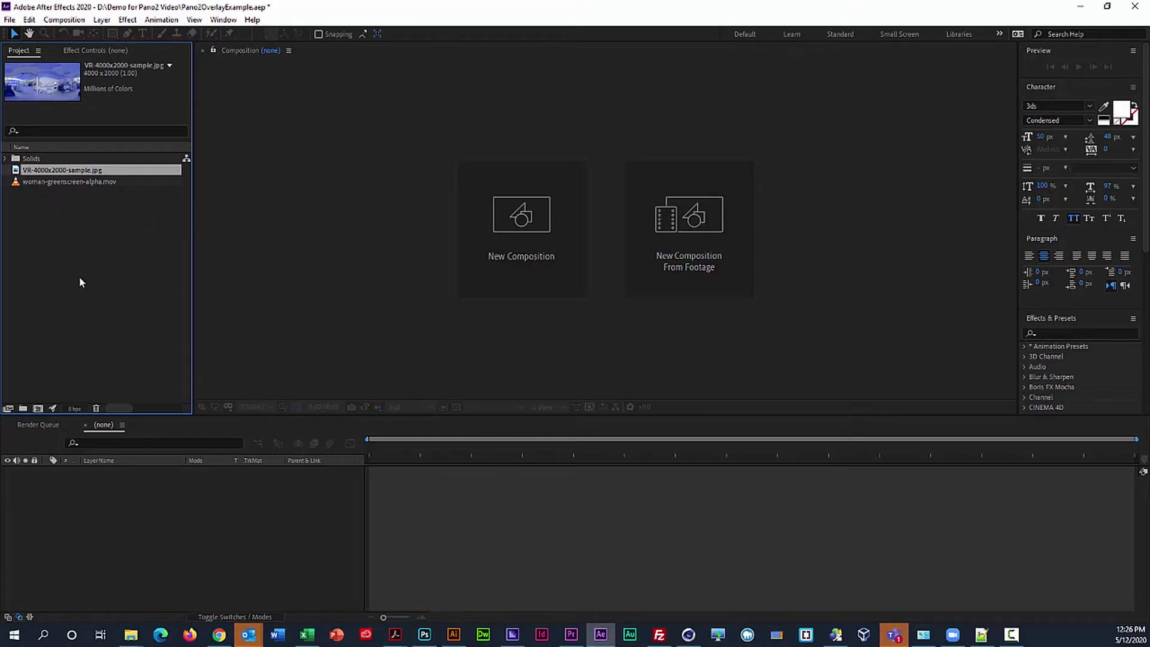
left_click_drag(72, 168, 38, 409)
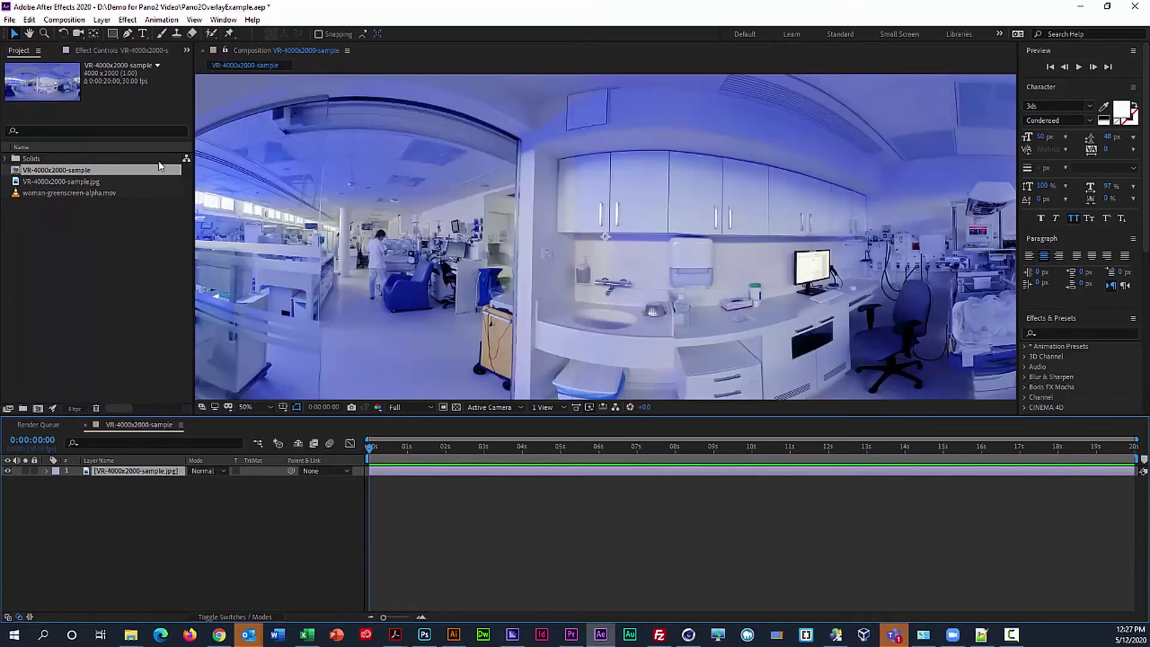
Use the VR Comp Editor to add a 2D edit of VR-4000x2000-sample with comp width 1000 and aspect ratio 1:1.
left_click(222, 20)
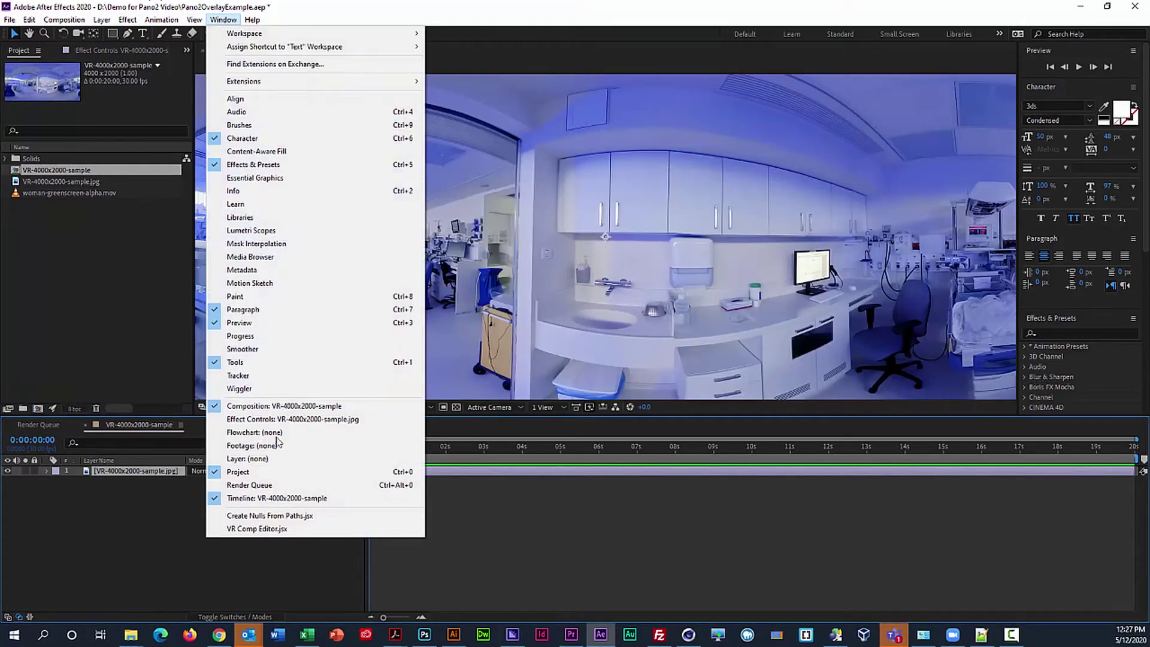
left_click(272, 529)
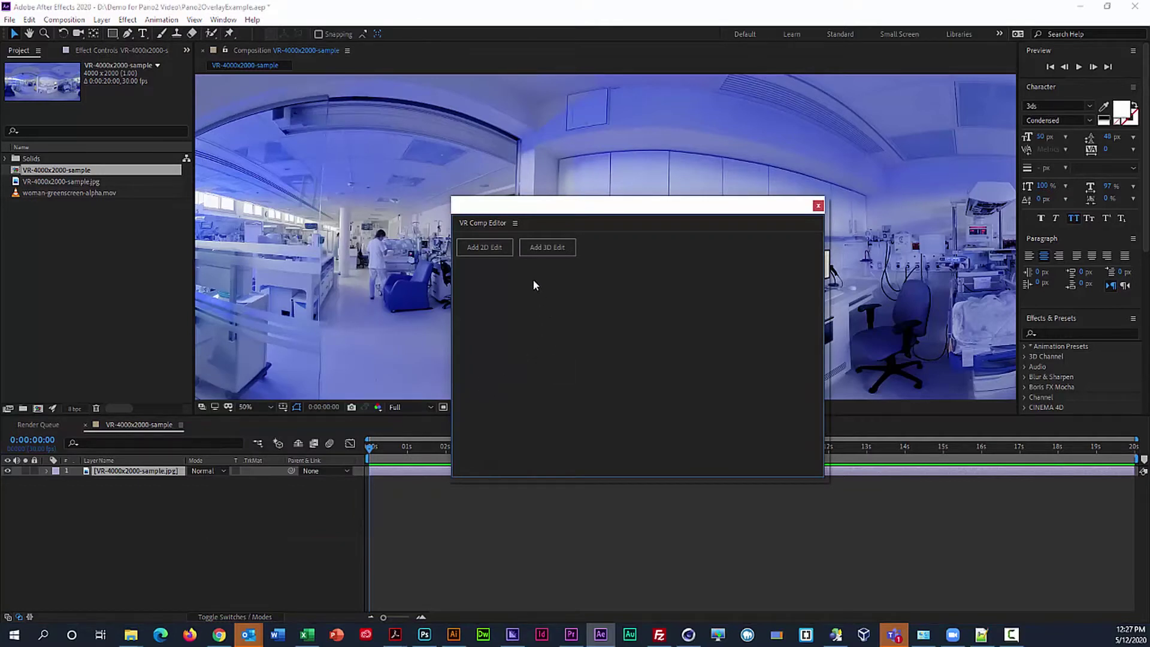
left_click(483, 248)
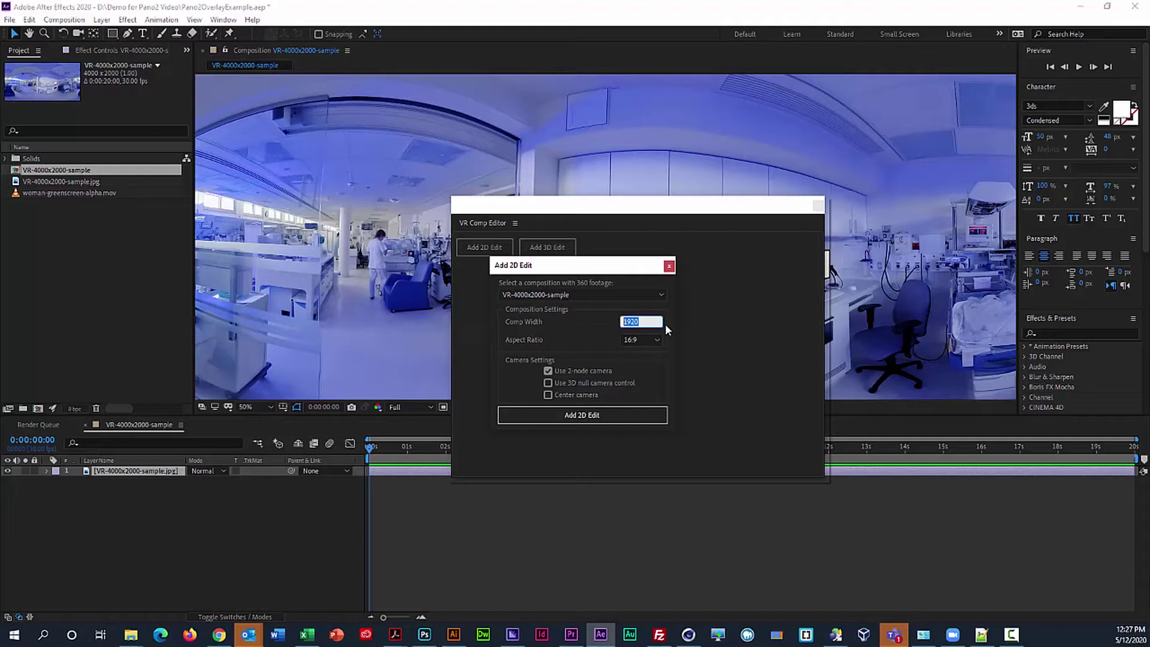
type("10")
left_click(670, 325)
left_click(653, 339)
left_click(646, 350)
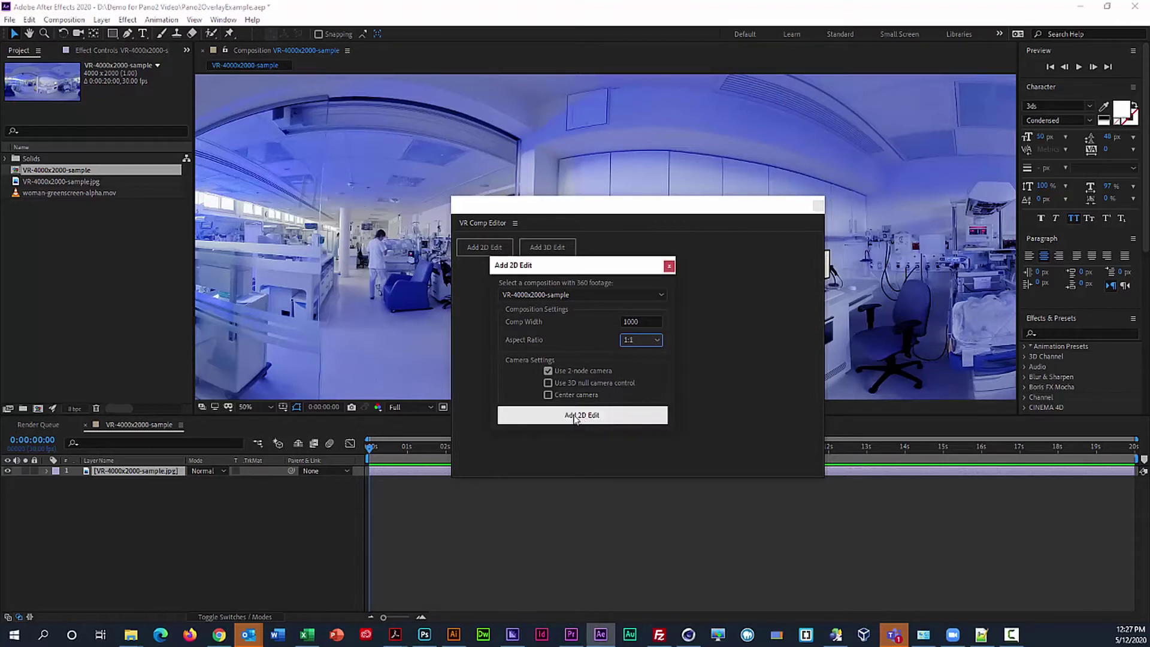
left_click(573, 415)
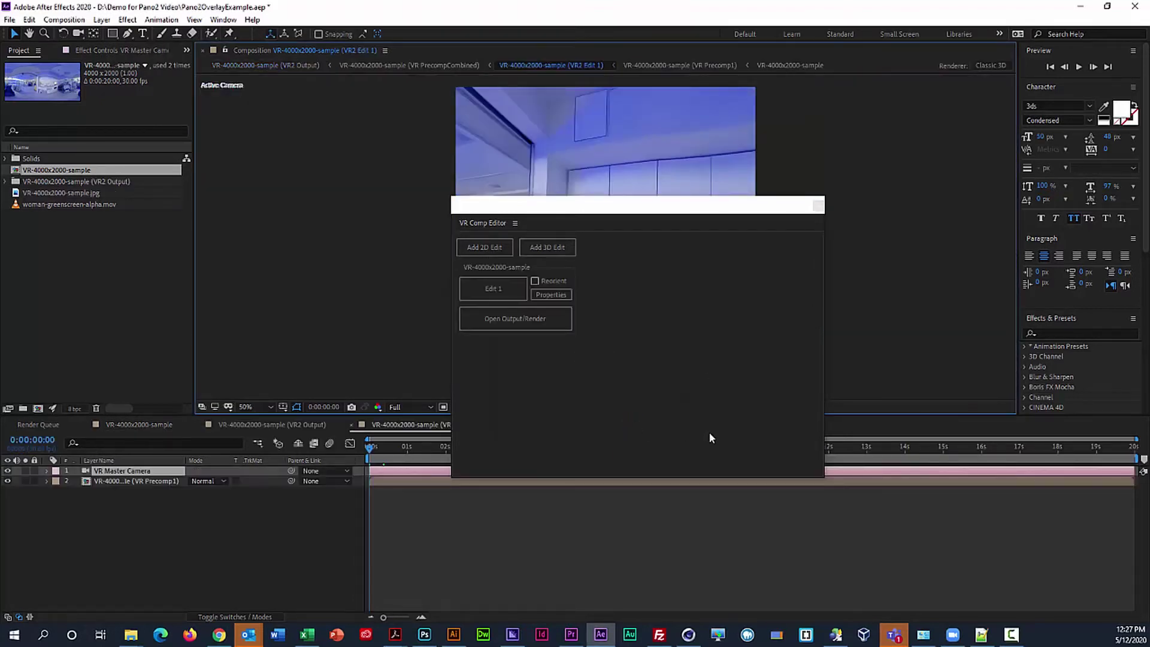
left_click(818, 203)
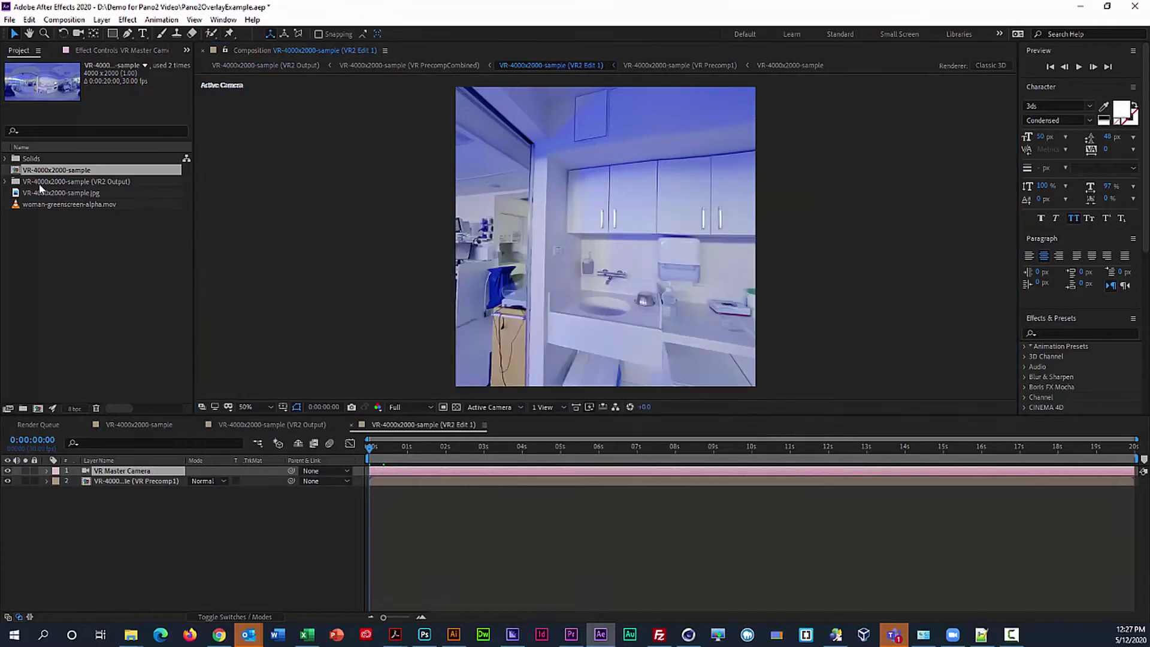
Examine the camera options of the VR Master Camera in the VR2 Edit 1 composition.
left_click(6, 182)
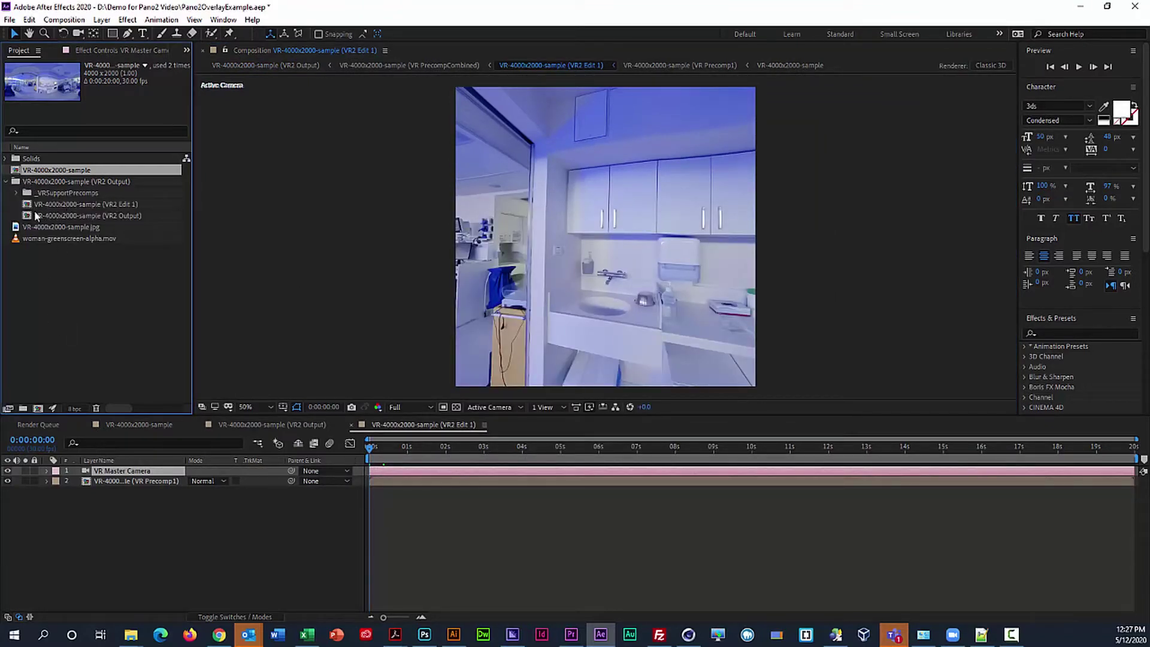
left_click(38, 207)
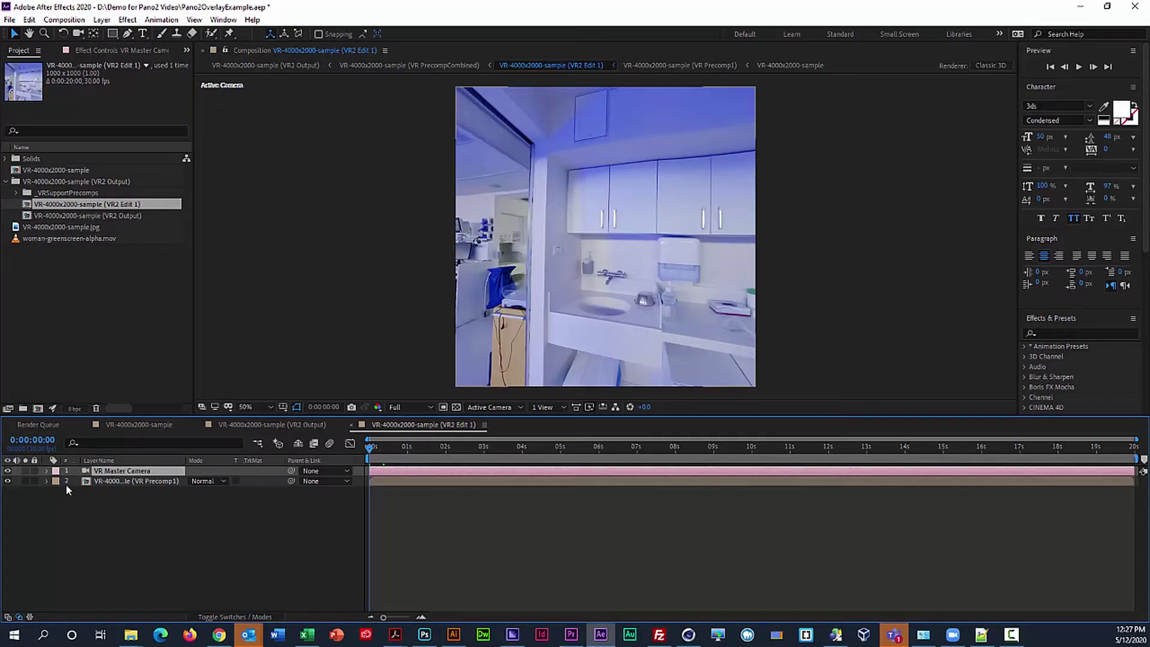
left_click(48, 475)
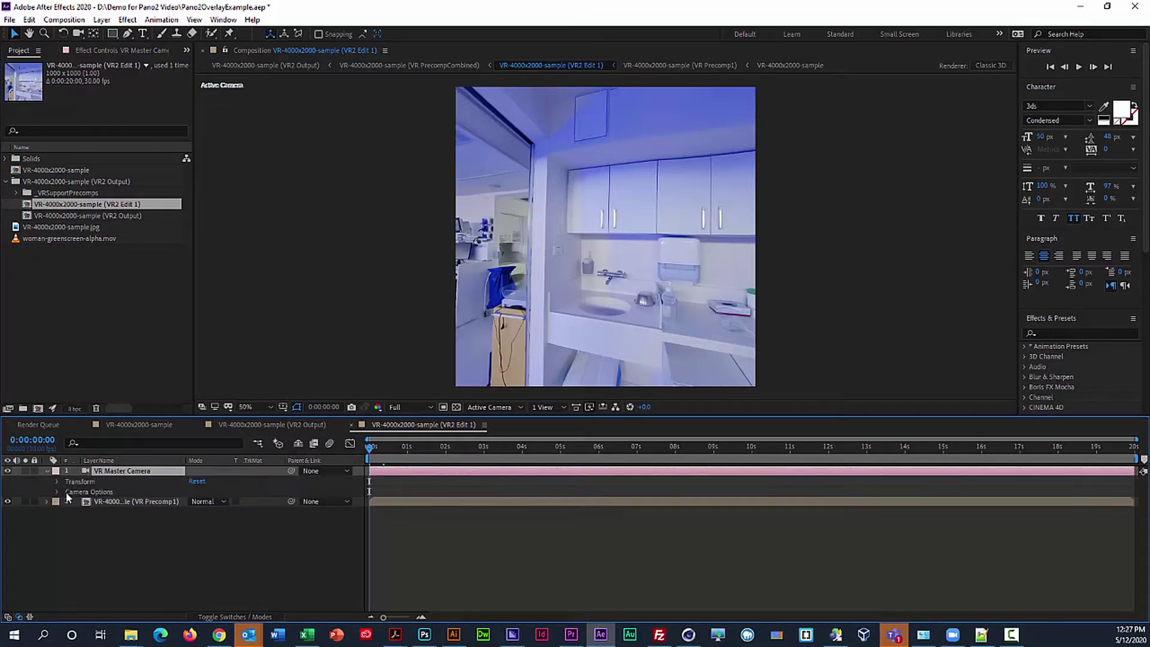
left_click(58, 491)
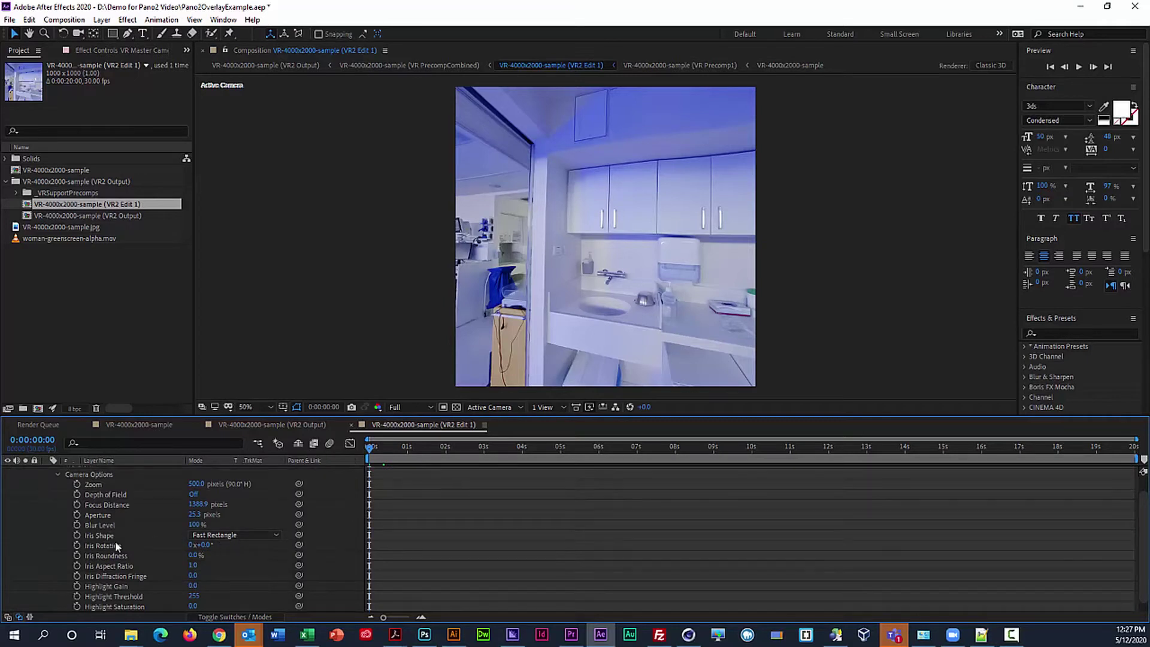
scroll(115, 540, "up", 1)
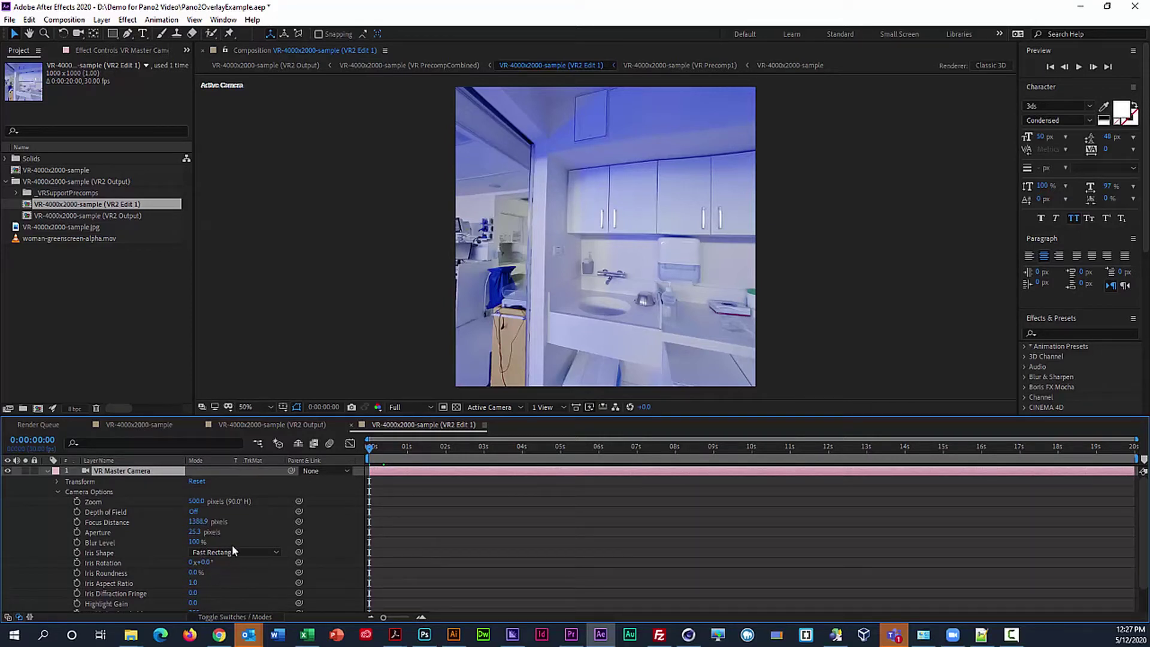
left_click(57, 491)
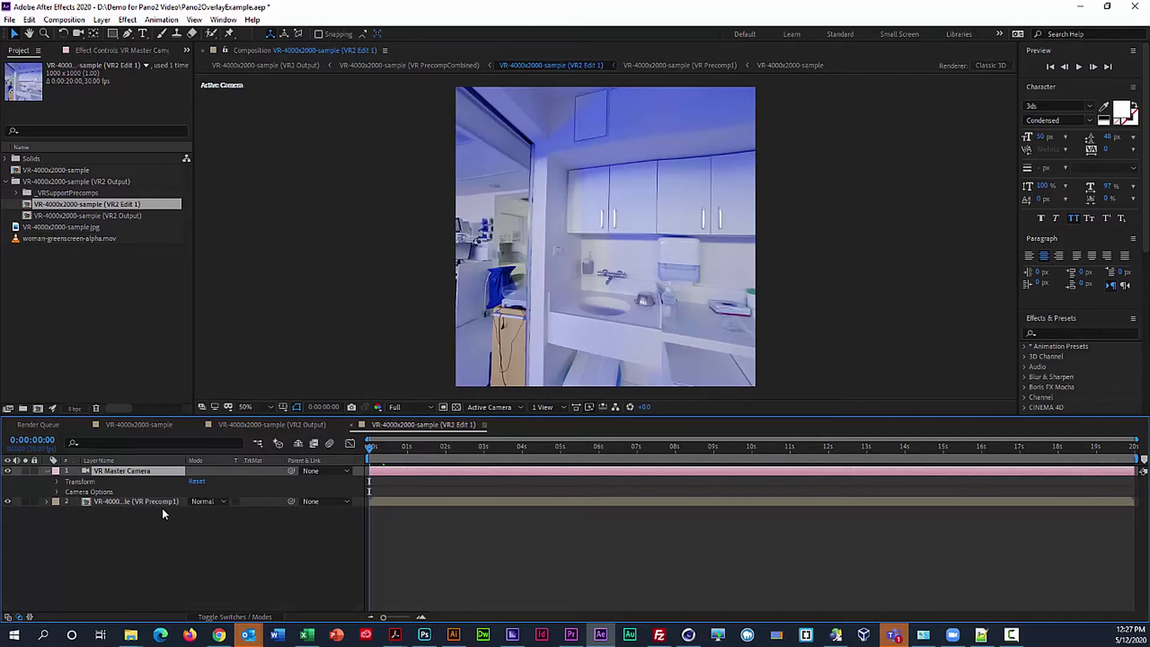
Set the VR Master Camera's Y orientation to 280° so the view faces the lab corridor.
left_click(57, 482)
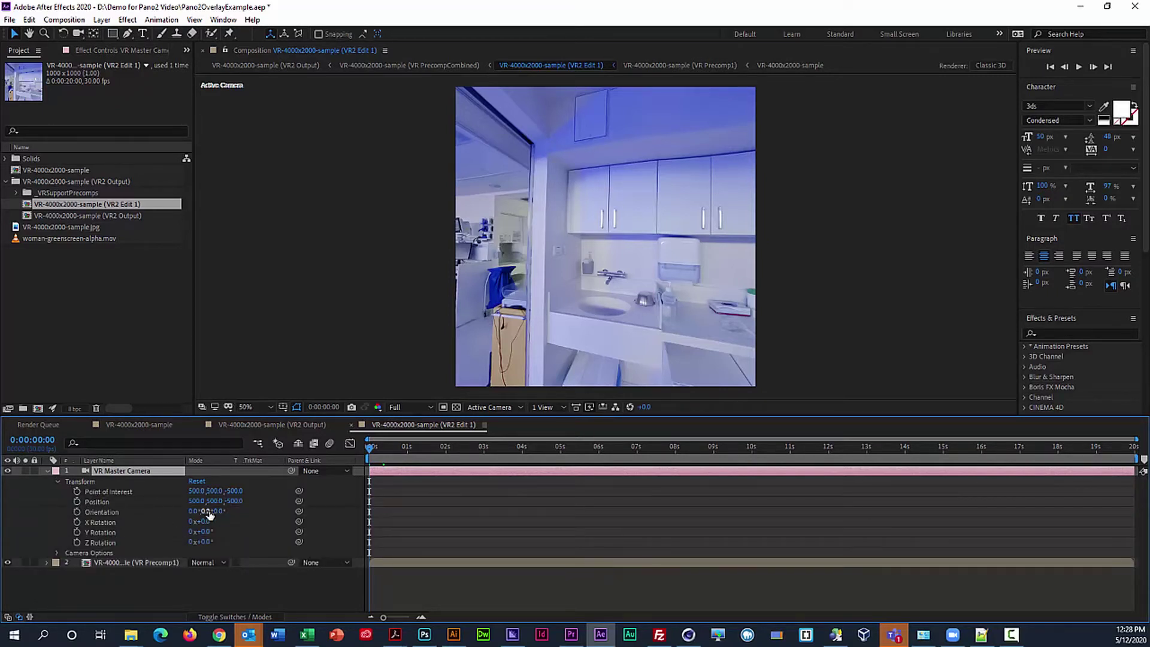
left_click_drag(207, 513, 375, 511)
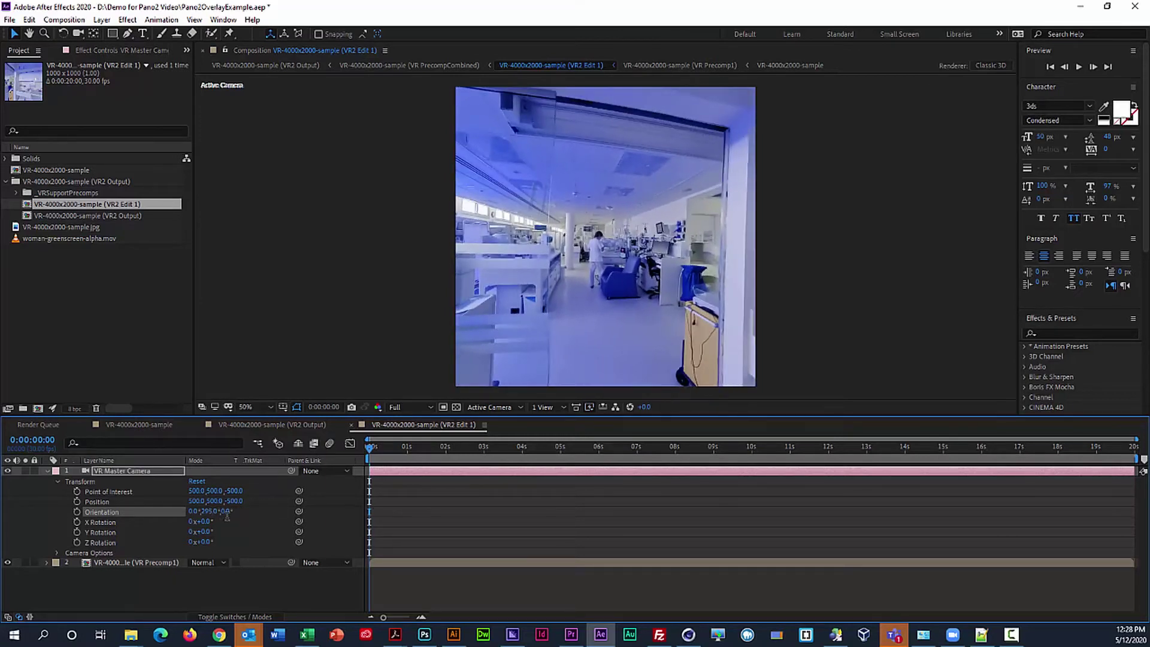
left_click(215, 510)
type("280")
key("Return")
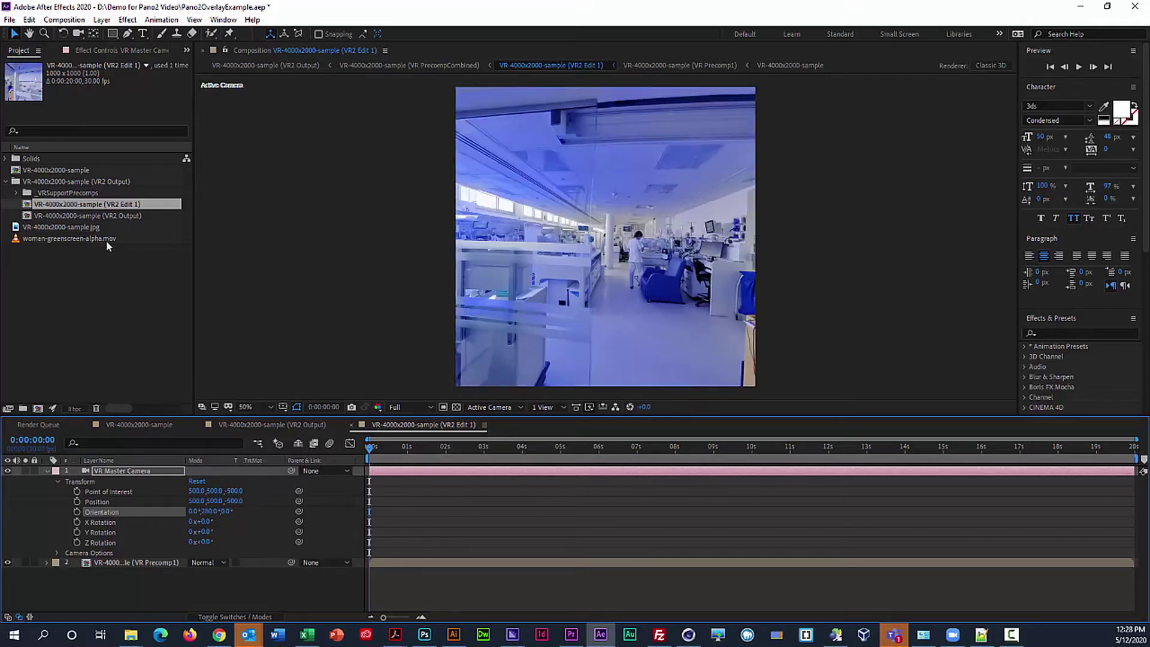
Add woman-greenscreen-alpha.mov as the top layer, scaled to 61% and placed on the floor in front of the blue chair.
left_click_drag(106, 239, 144, 470)
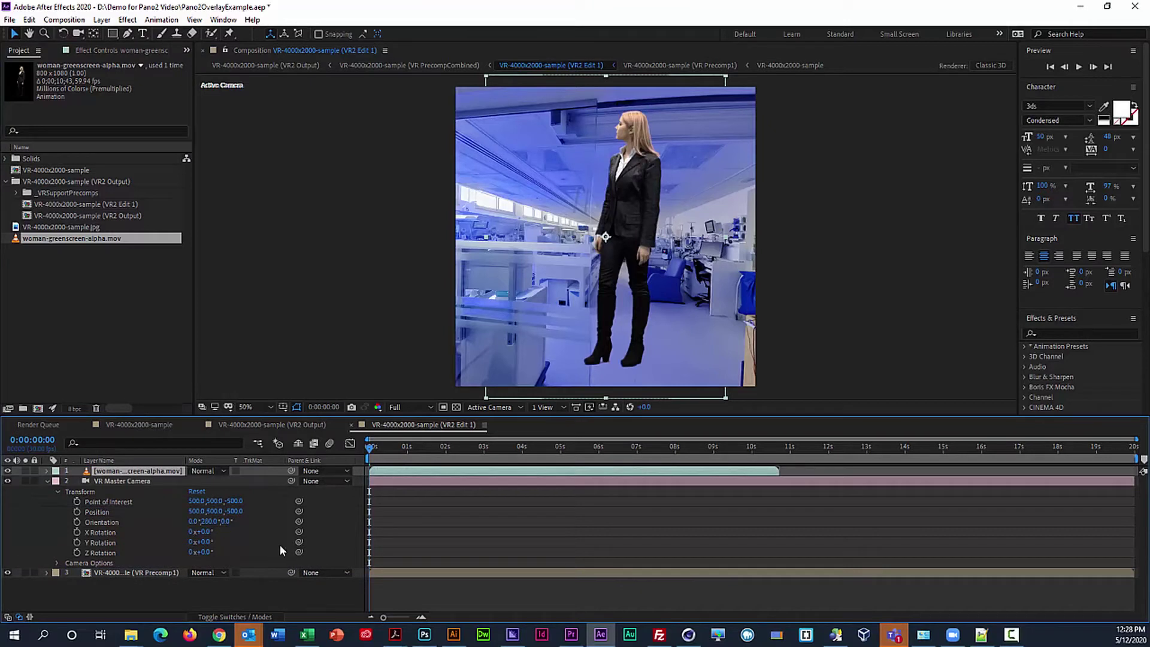
key("s")
left_click_drag(207, 480, 212, 492)
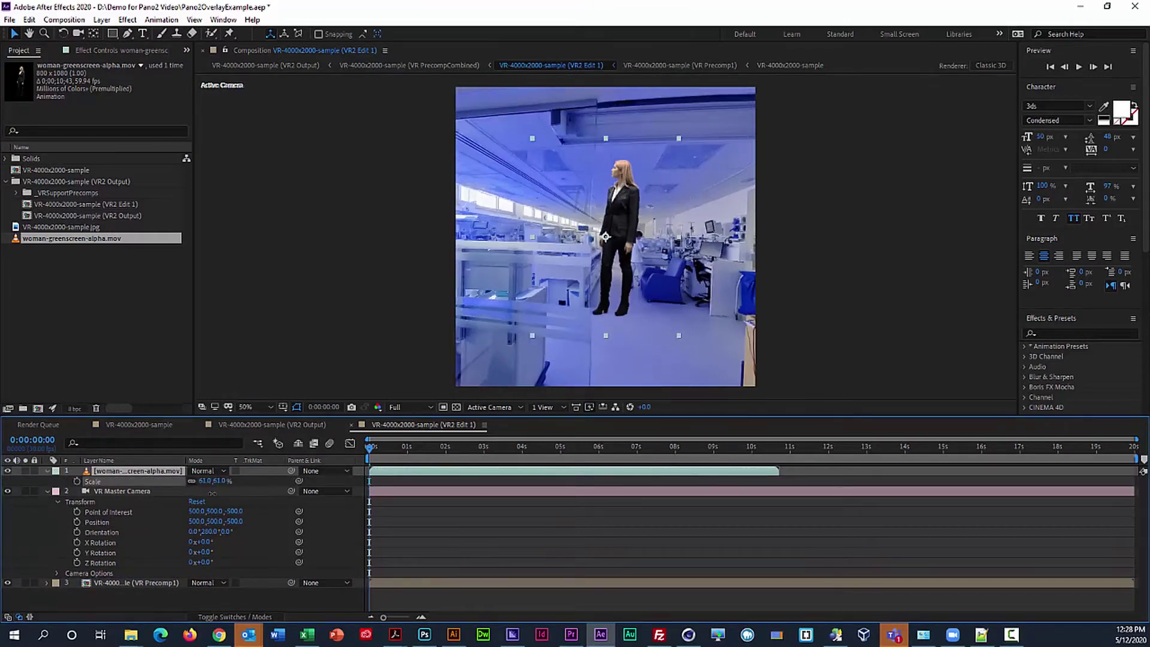
left_click_drag(618, 222, 661, 257)
Apply a Tint effect to the woman layer, mapping black to a very dark navy with an amount of 65%.
left_click(162, 19)
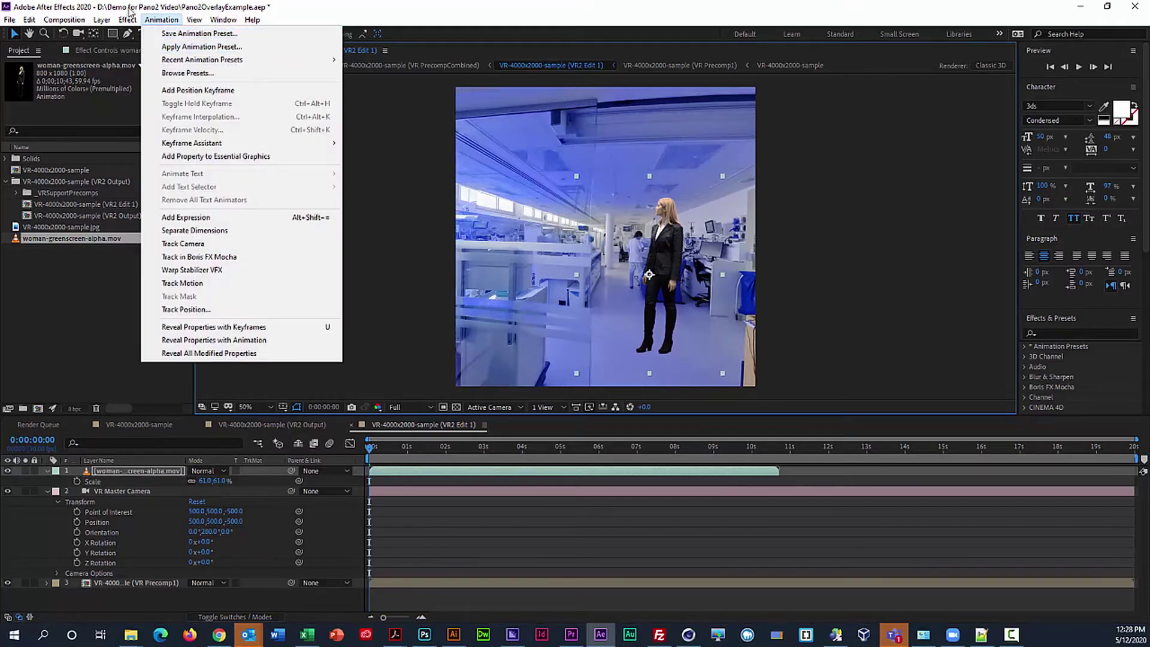
mouse_move(127, 19)
mouse_move(281, 156)
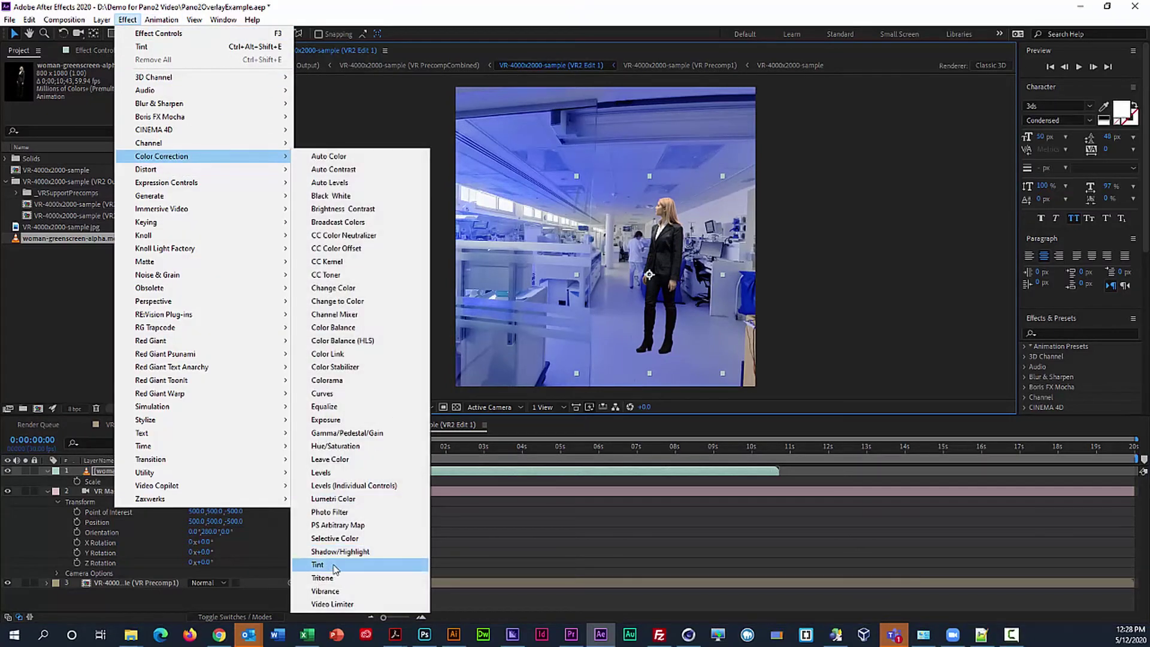
left_click(334, 566)
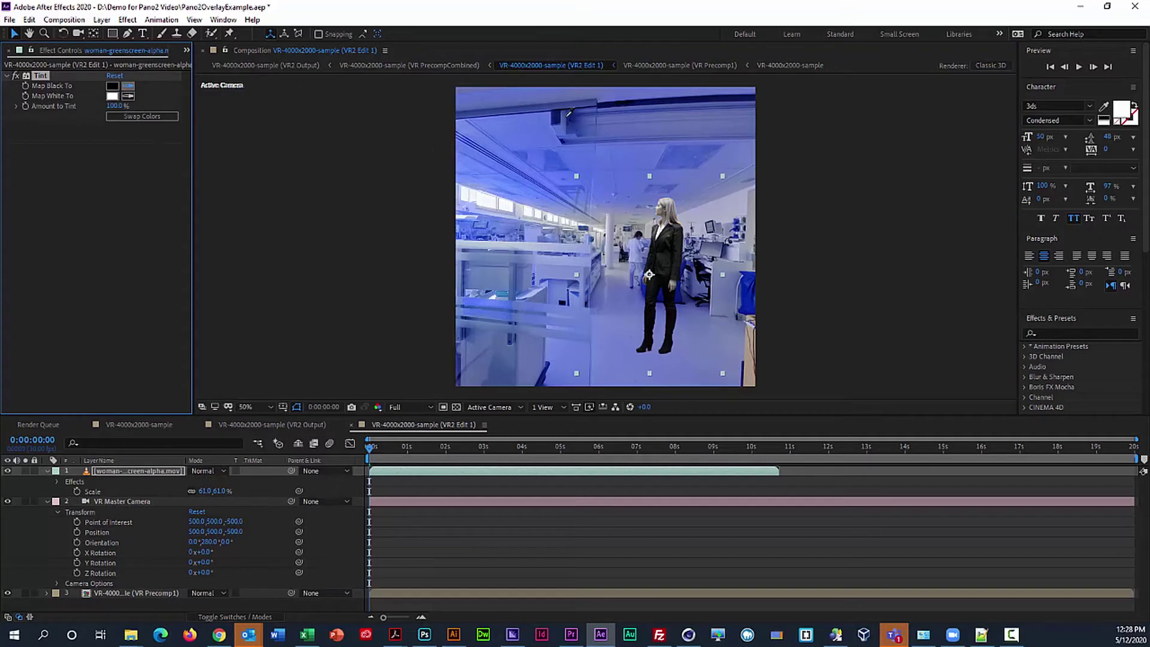
left_click_drag(113, 106, 96, 107)
Duplicate the woman layer and flip and flatten the lower copy with unlinked scale values of 61% and -8%.
left_click(175, 488)
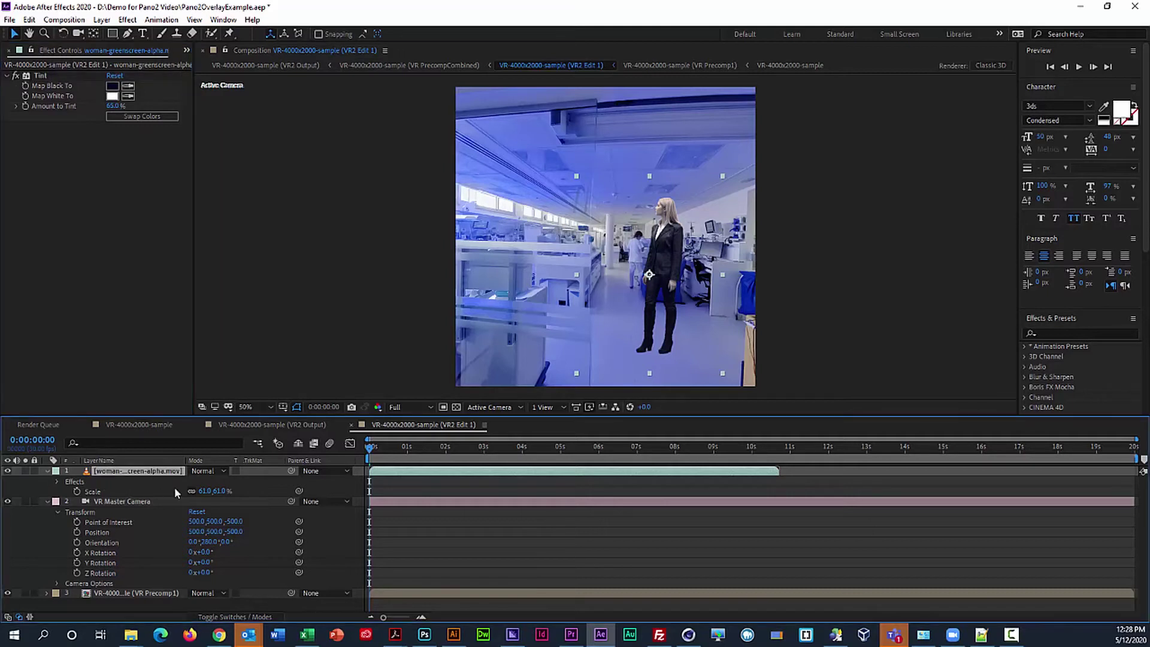
key("ctrl+d")
left_click(138, 482)
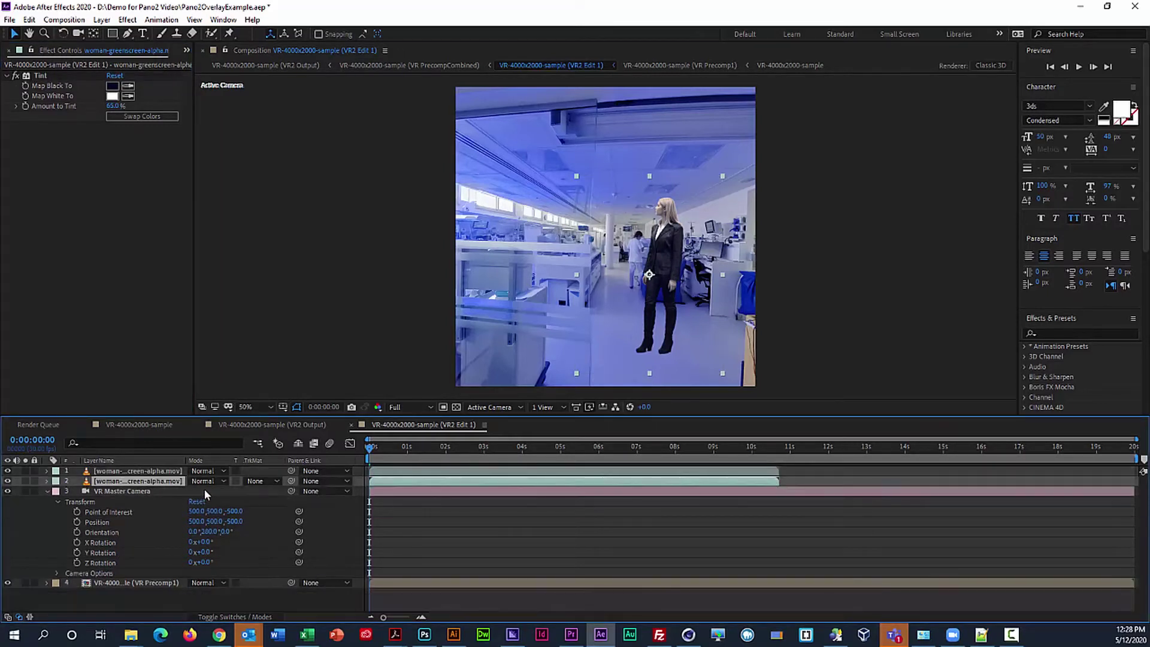
left_click(192, 491)
left_click_drag(219, 491, 182, 498)
Position the flattened copy directly beneath the woman's feet as a floor shadow.
left_click_drag(674, 279, 663, 369)
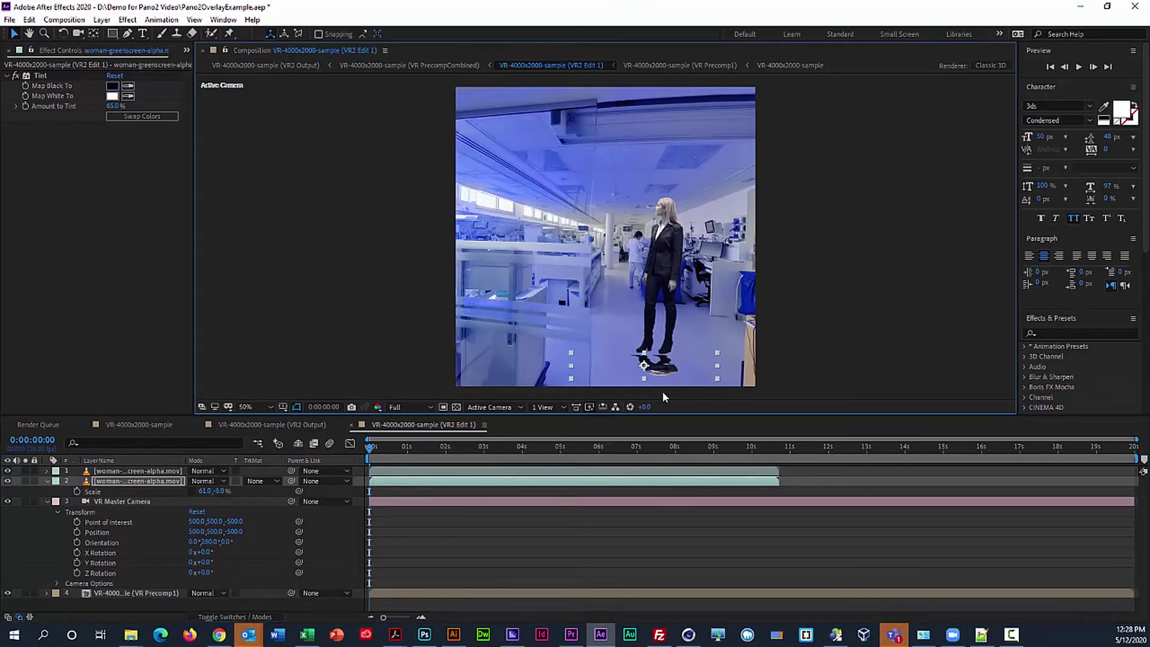
key("shift+Right")
key("shift+Right")
key("Left")
key("Left")
key("Left")
key("Left")
key("Left")
key("Left")
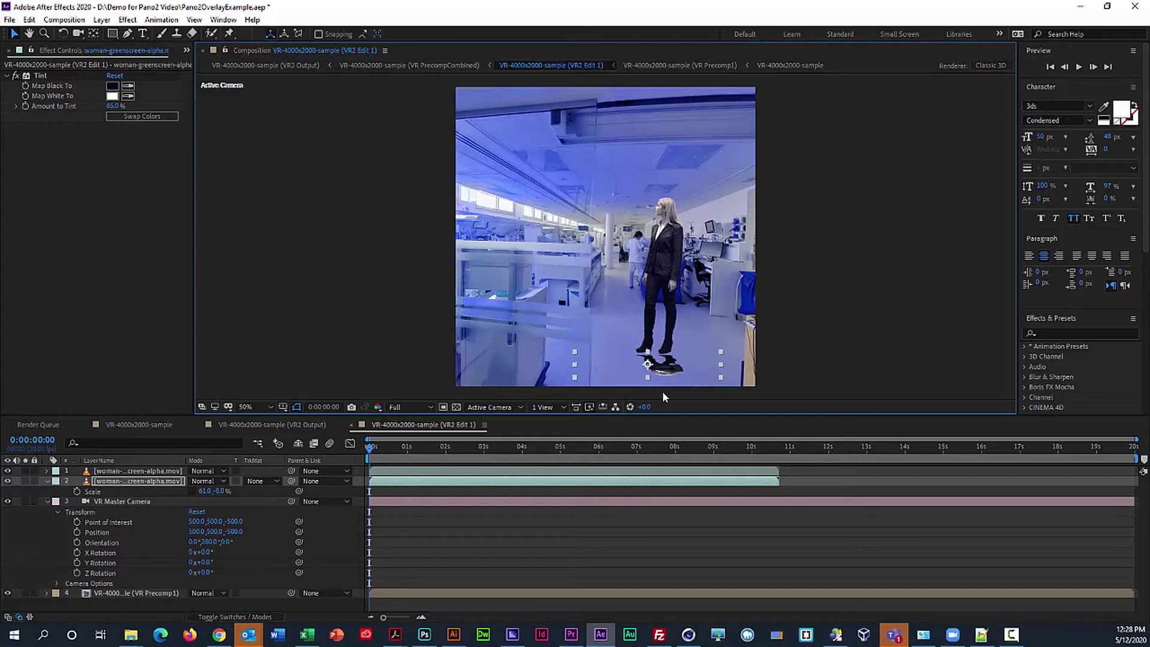
key("Up")
key("Up")
key("Up")
key("Up")
key("Up")
key("Up")
Set the opacity of the flattened shadow layer to 40%.
key("t")
left_click(193, 491)
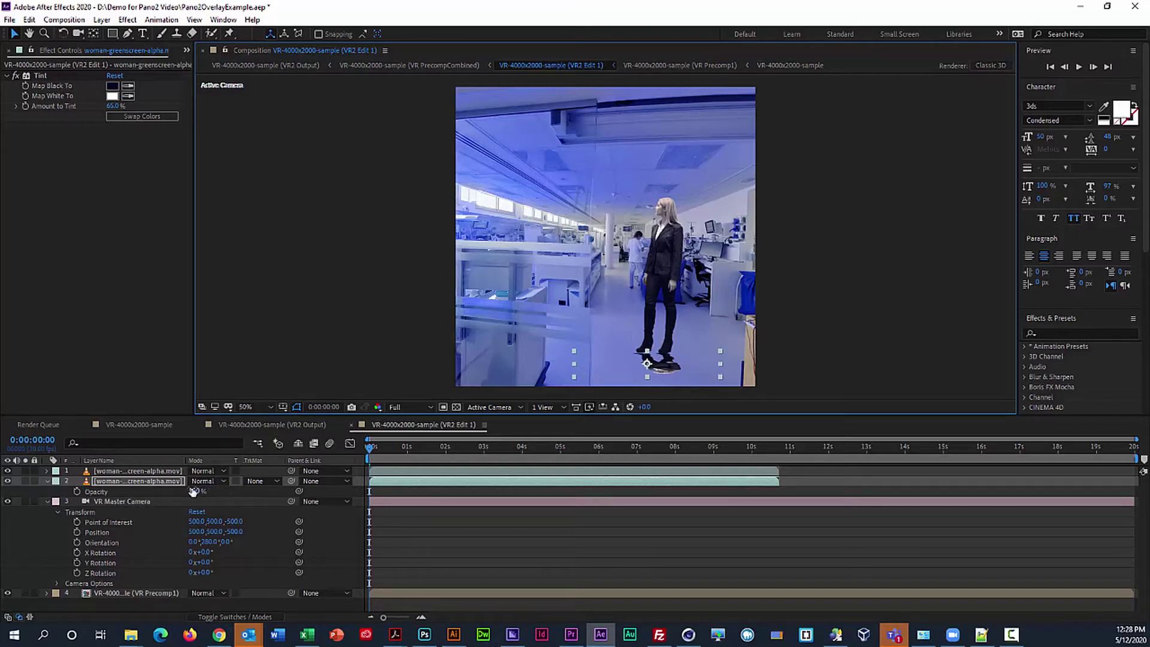
type("40")
key("Return")
Apply a Gaussian Blur to the shadow layer with a blurriness of 61.3.
left_click(128, 19)
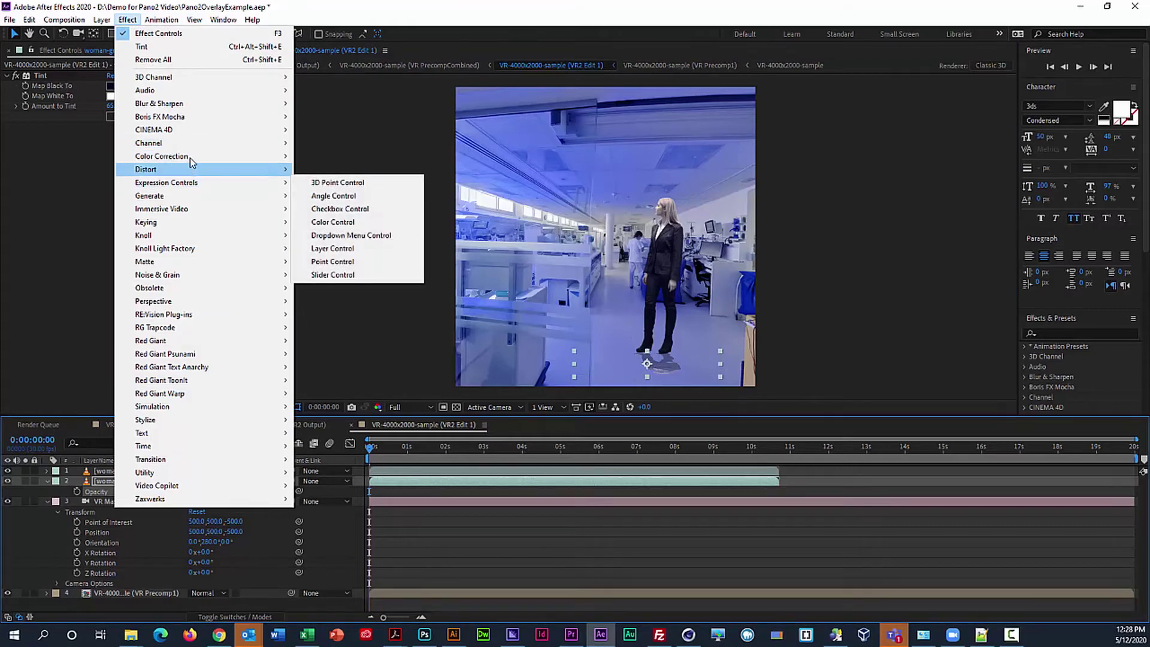
mouse_move(192, 157)
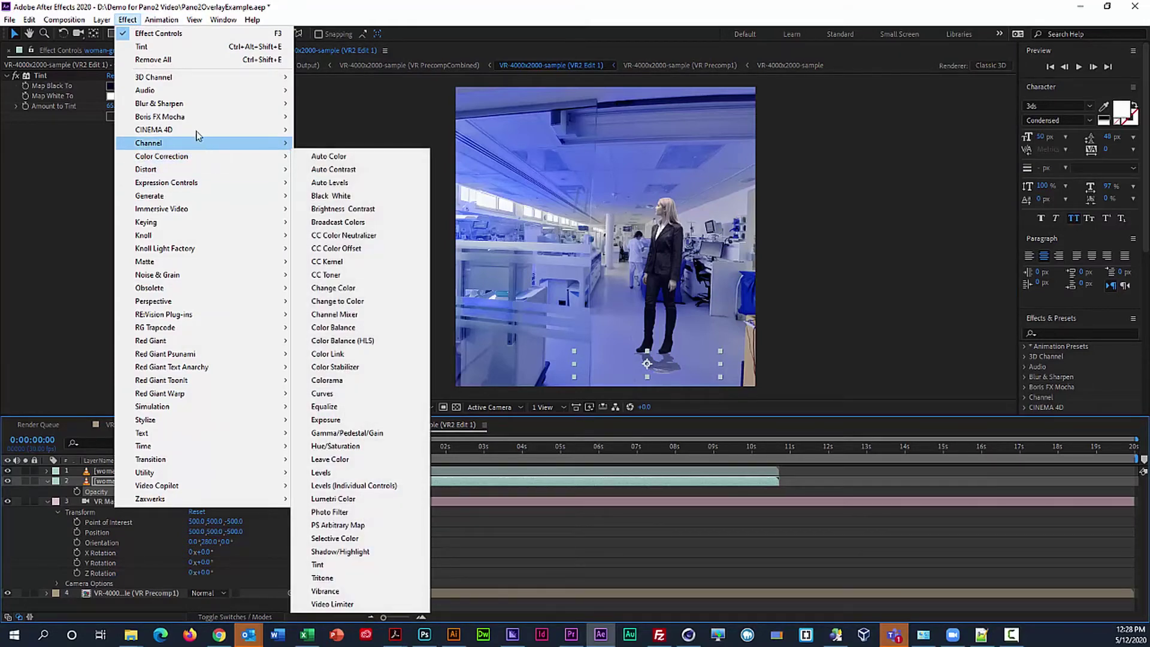
mouse_move(191, 104)
left_click(352, 248)
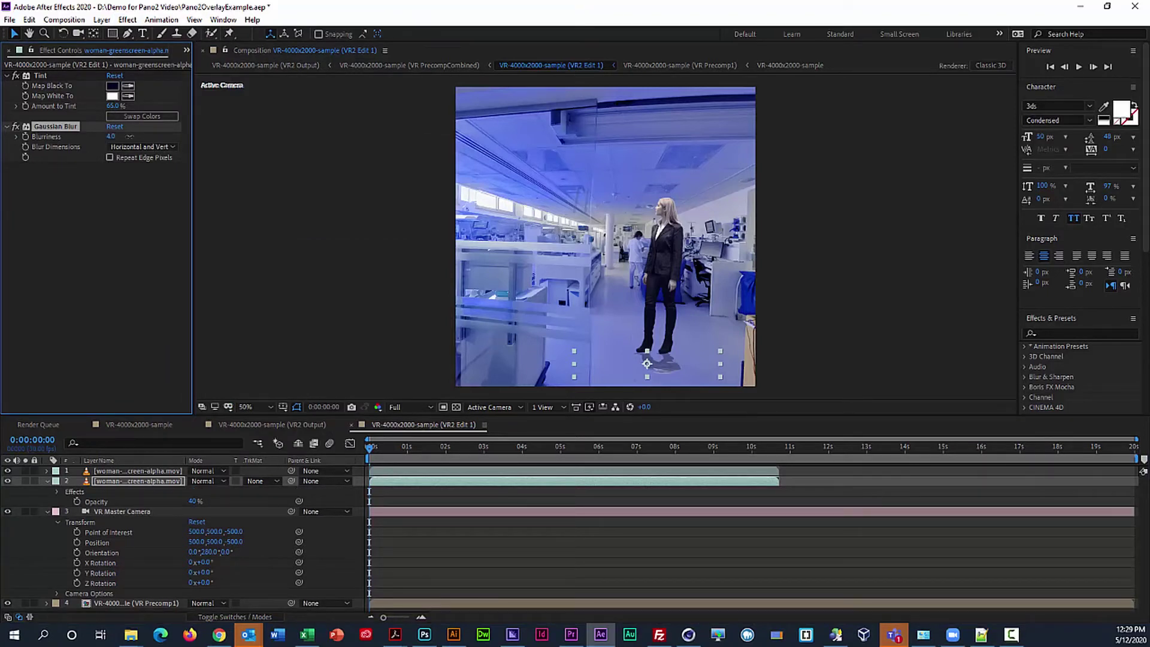
left_click_drag(282, 154, 285, 154)
left_click(423, 541)
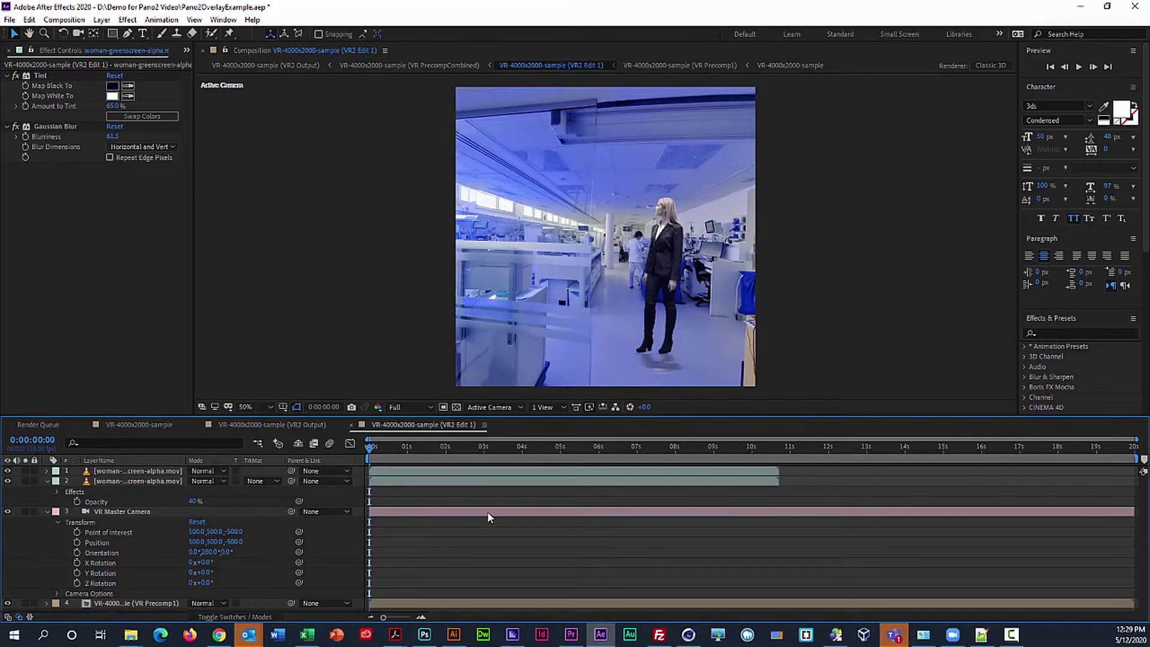
Trim the composition to a work area ending at 0:00:01:22 and play back the shortened clip.
left_click_drag(386, 456, 436, 463)
key("n")
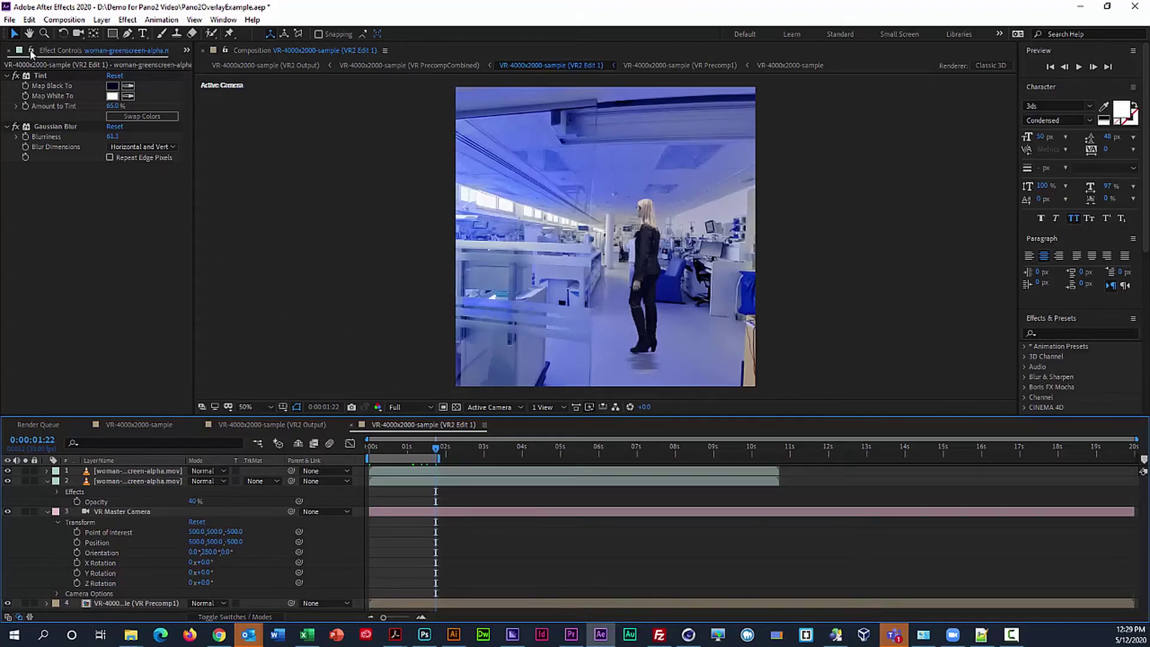
left_click(64, 19)
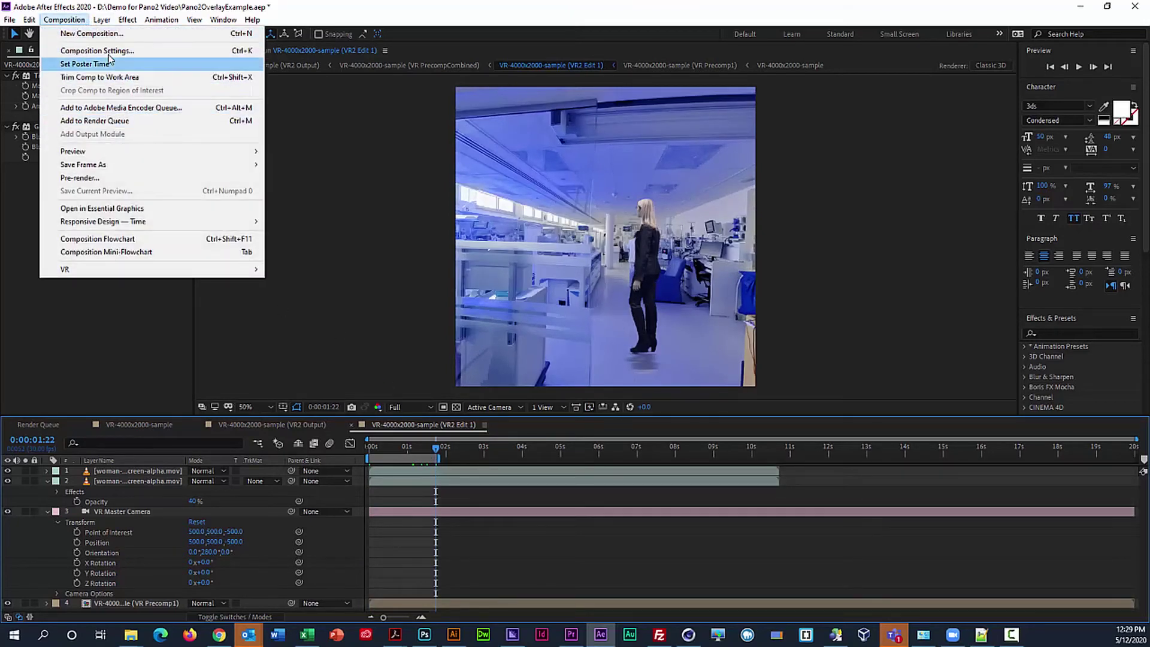
left_click(99, 76)
key("space")
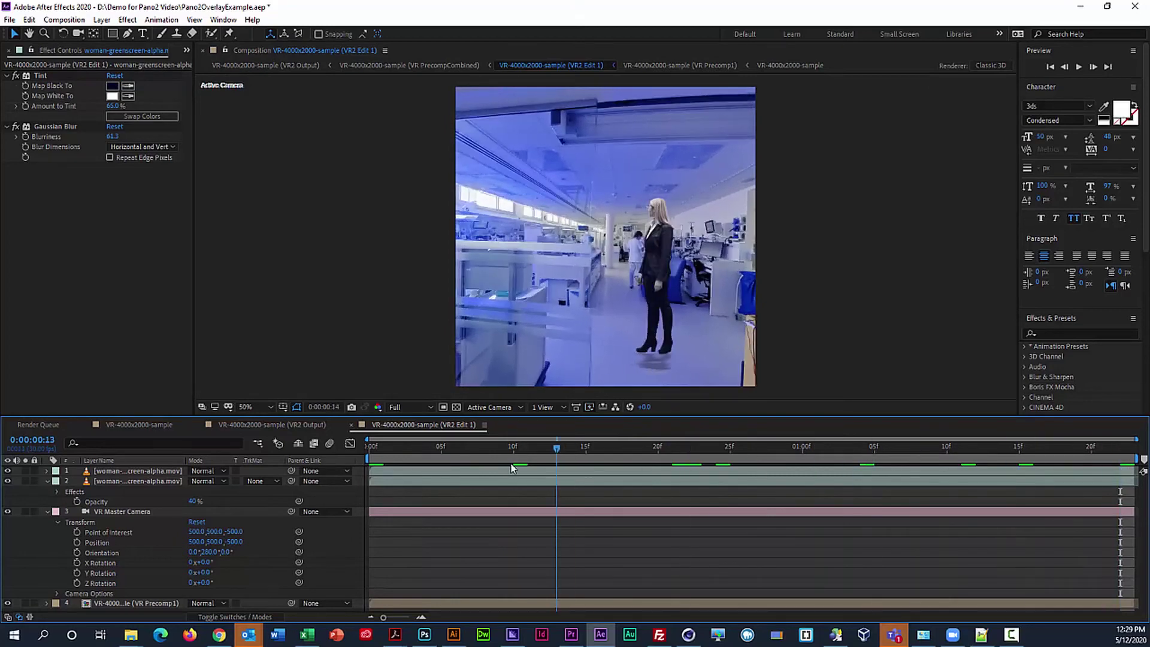
key("space")
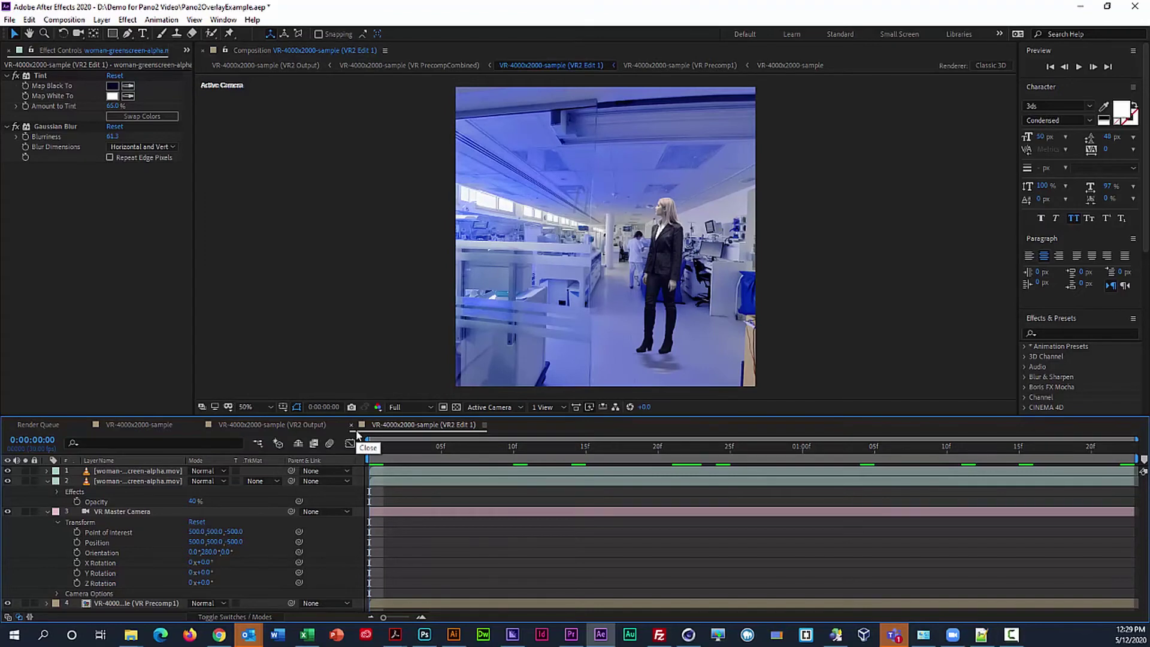
Add the VR2 Edit 1 composition to the render queue and render it with the ProRes-NoAlpha output module as PATCH.mov.
left_click(485, 446)
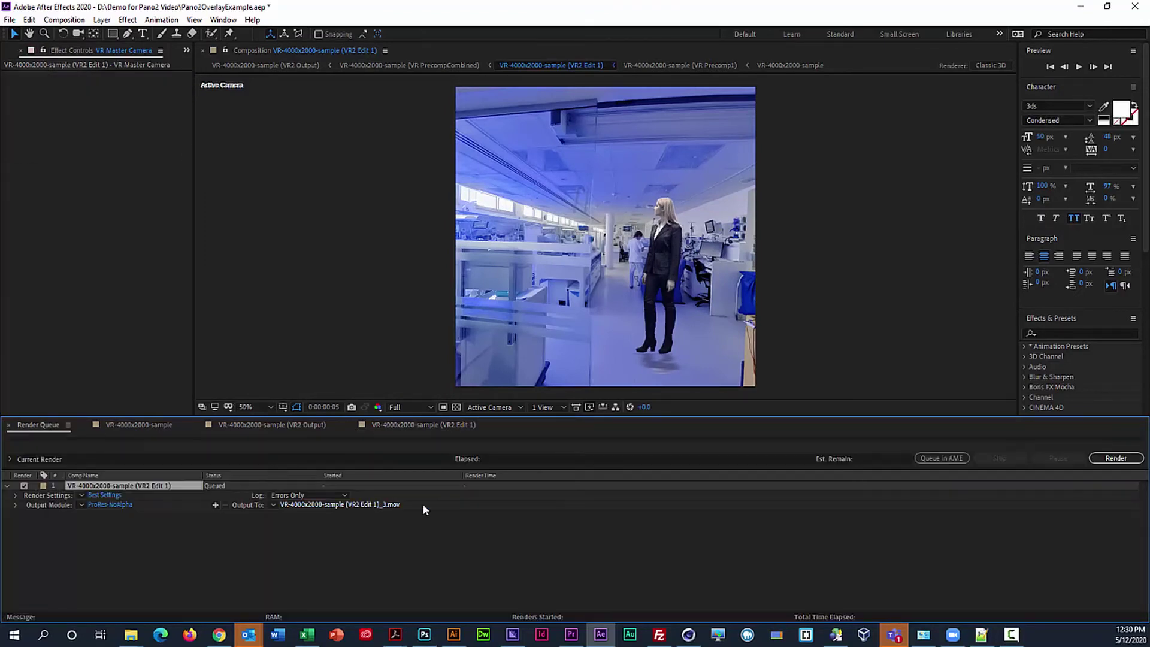
left_click(496, 506)
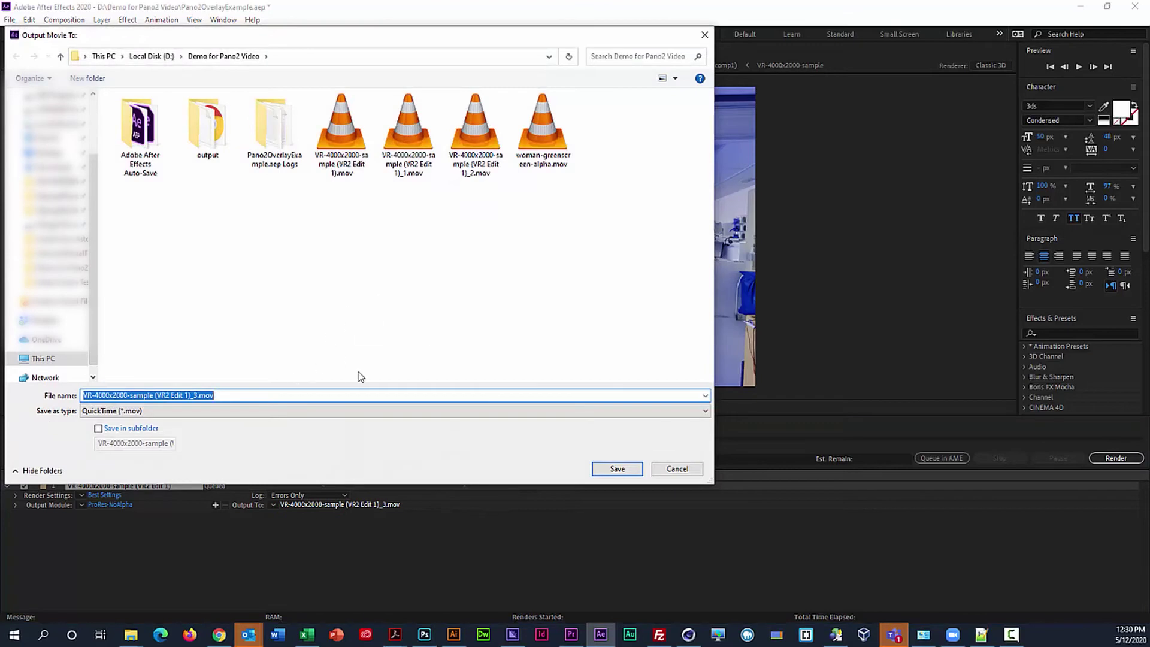
type("PATCH")
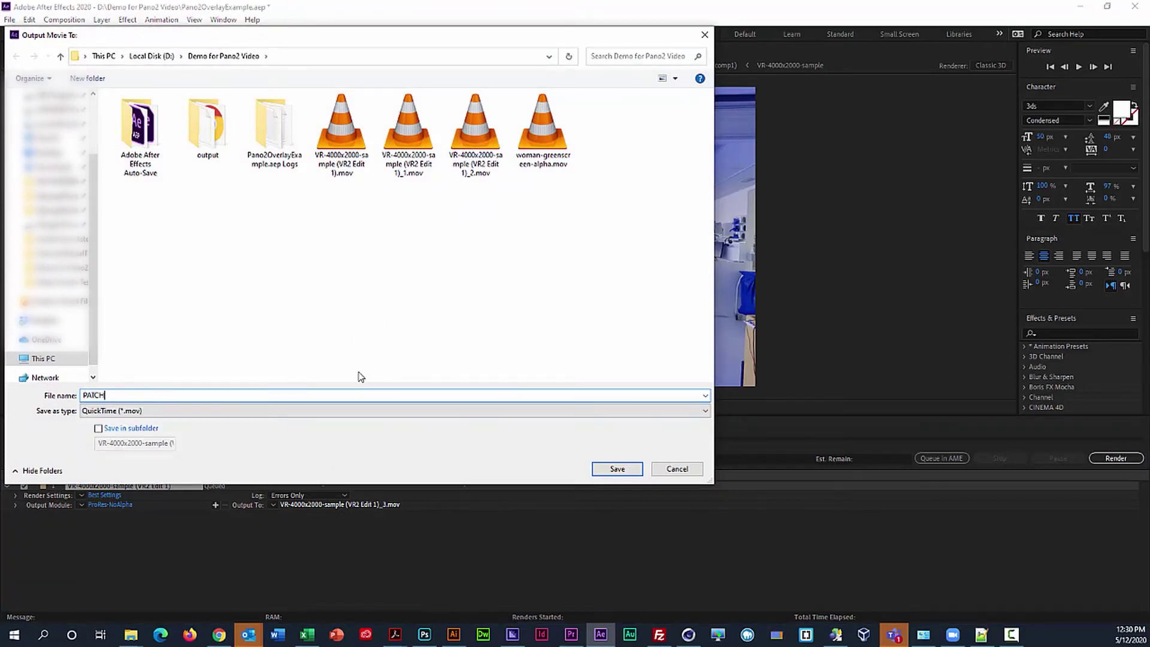
key("Return")
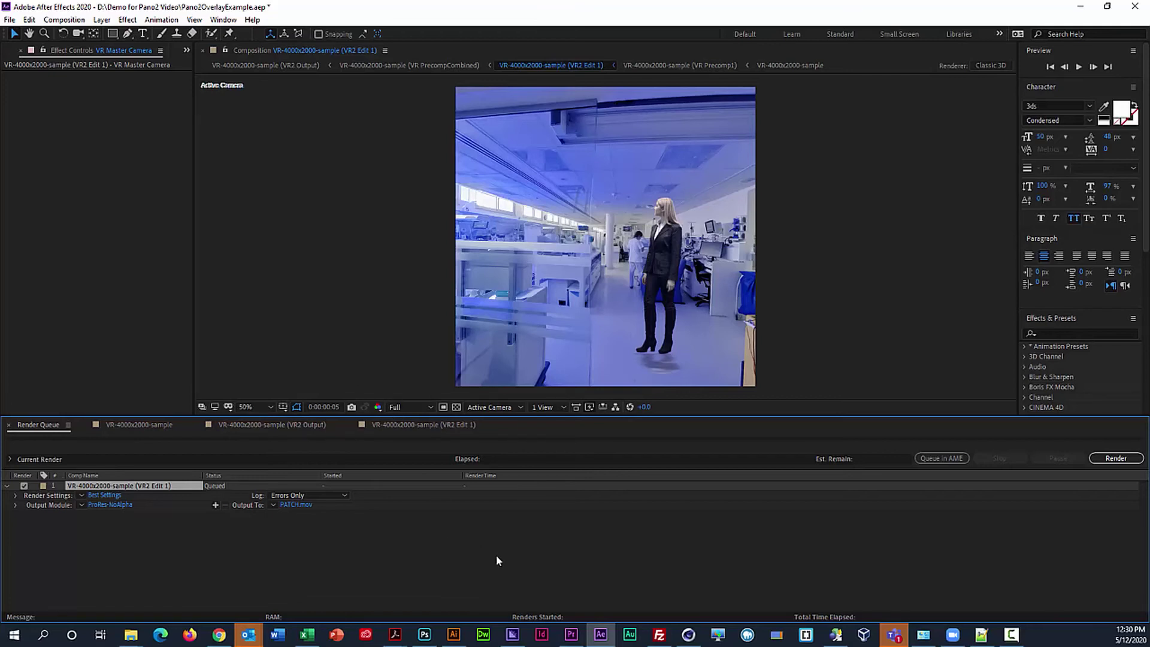
left_click(1113, 461)
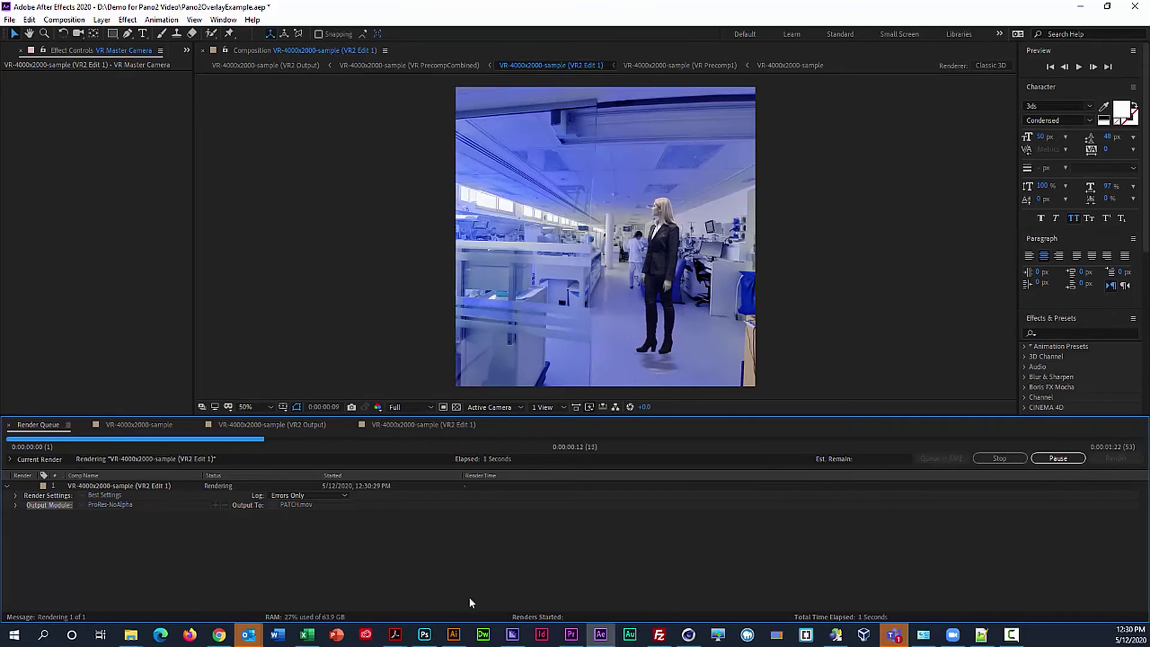
Switch to Adobe Media Encoder and remove the finished encoding job from its queue.
left_click(512, 640)
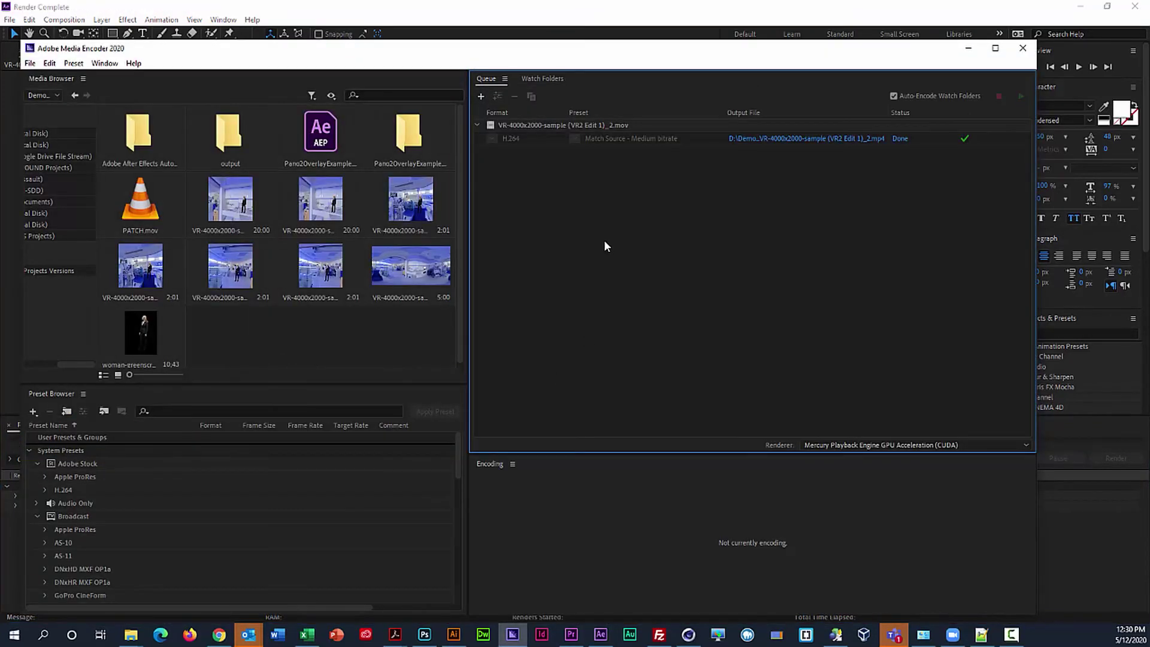
key("ctrl+a")
key("Delete")
left_click(588, 370)
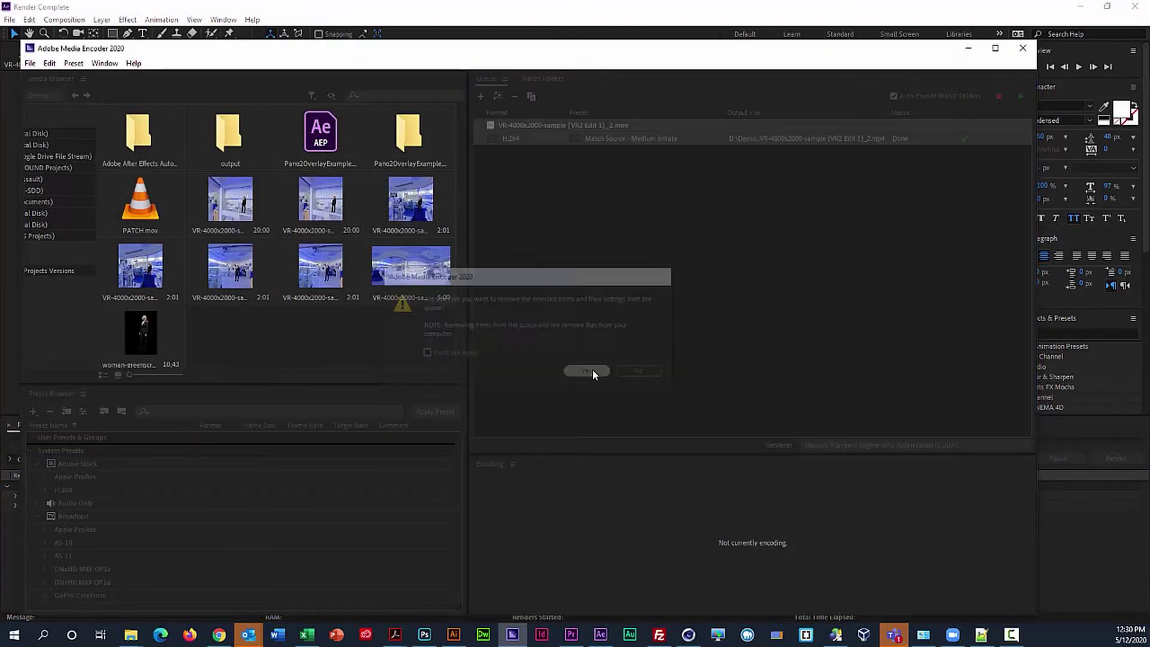
left_click(305, 336)
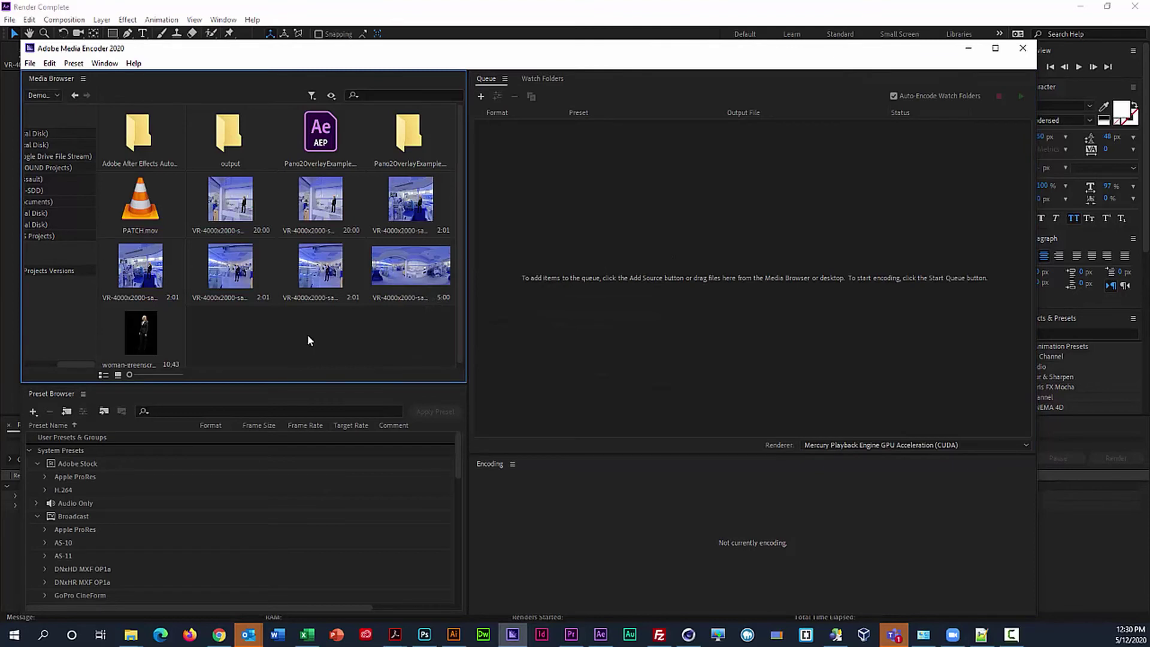
Queue PATCH.mov and encode it to PATCH.mp4 as H.264 with the Match Source - Medium bitrate preset.
left_click_drag(147, 218, 720, 224)
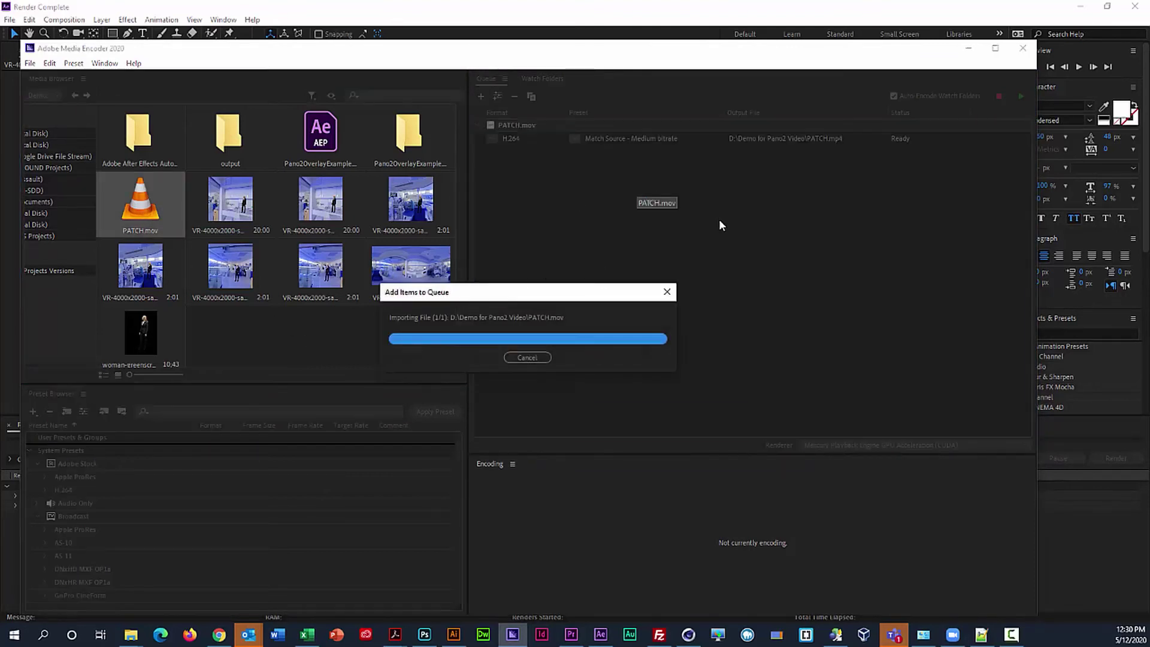
left_click(1020, 97)
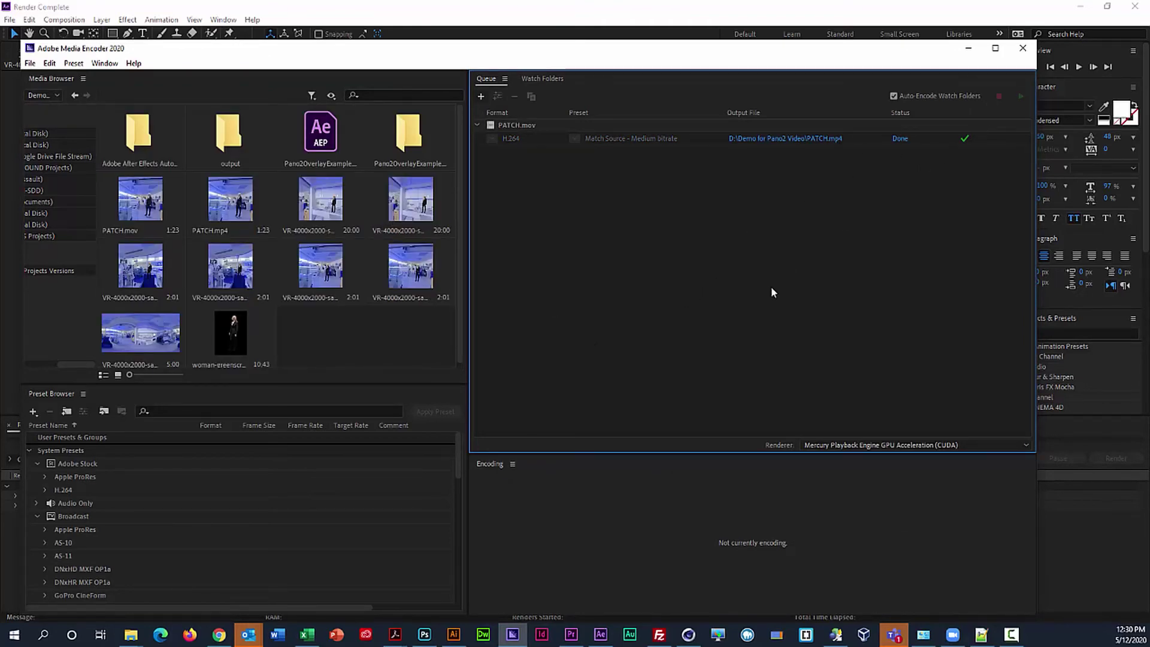
left_click(968, 48)
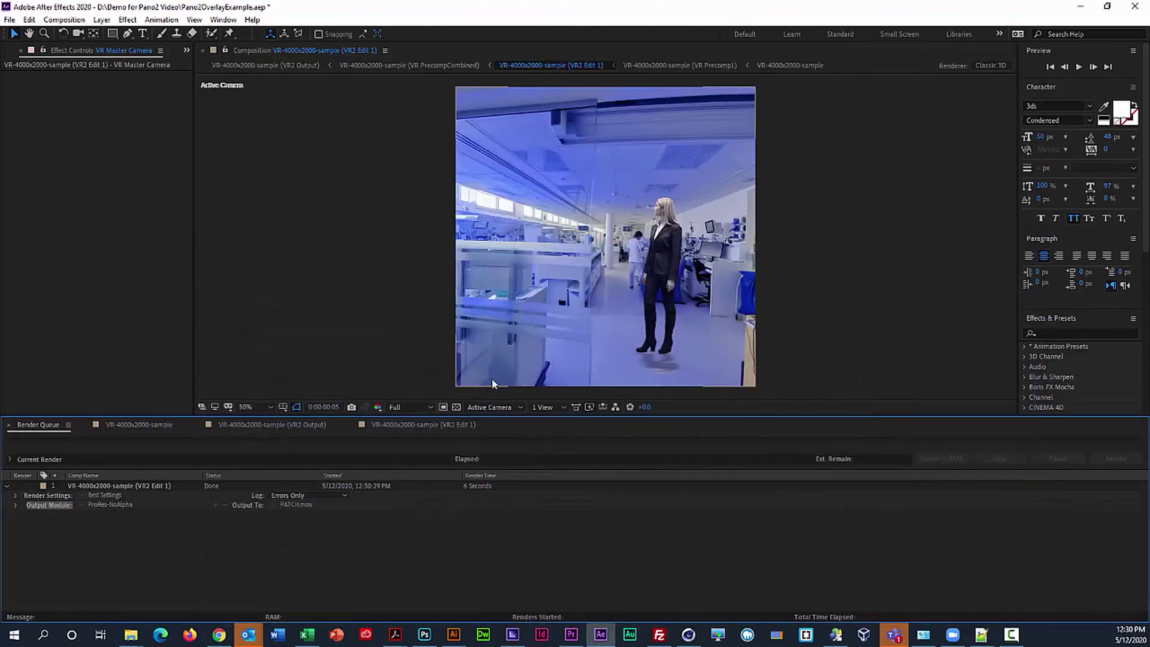
Switch to Pano2VR and load PATCH.mp4 from the Demo for Pano2 Video folder as the video element's file.
left_click(839, 637)
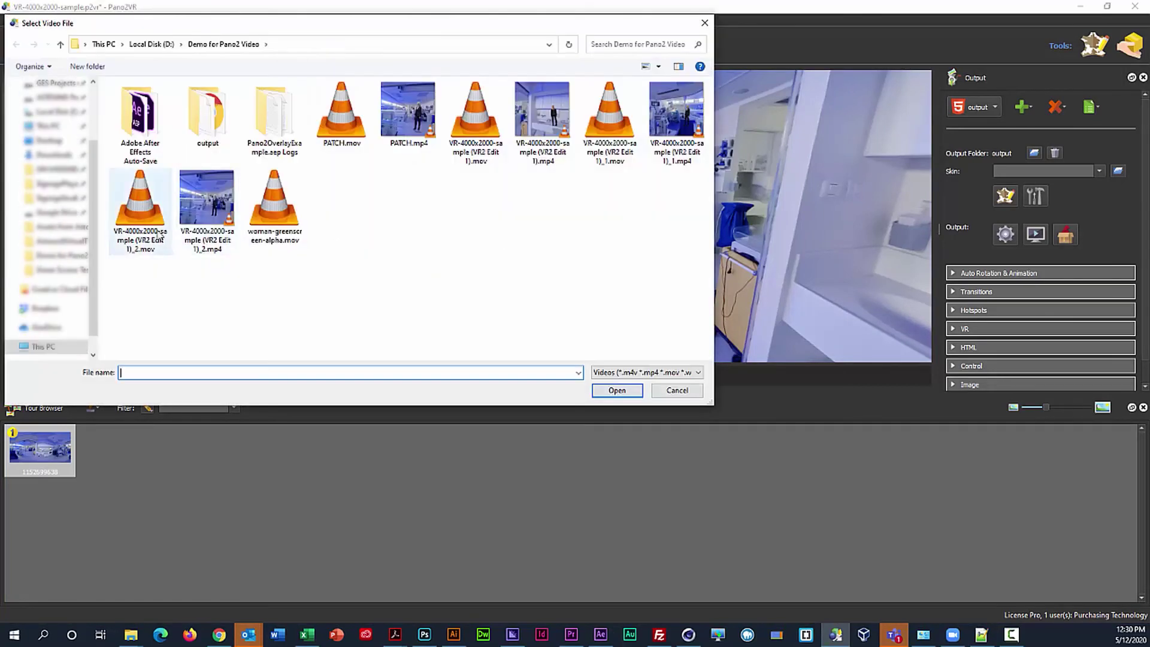
left_click(406, 120)
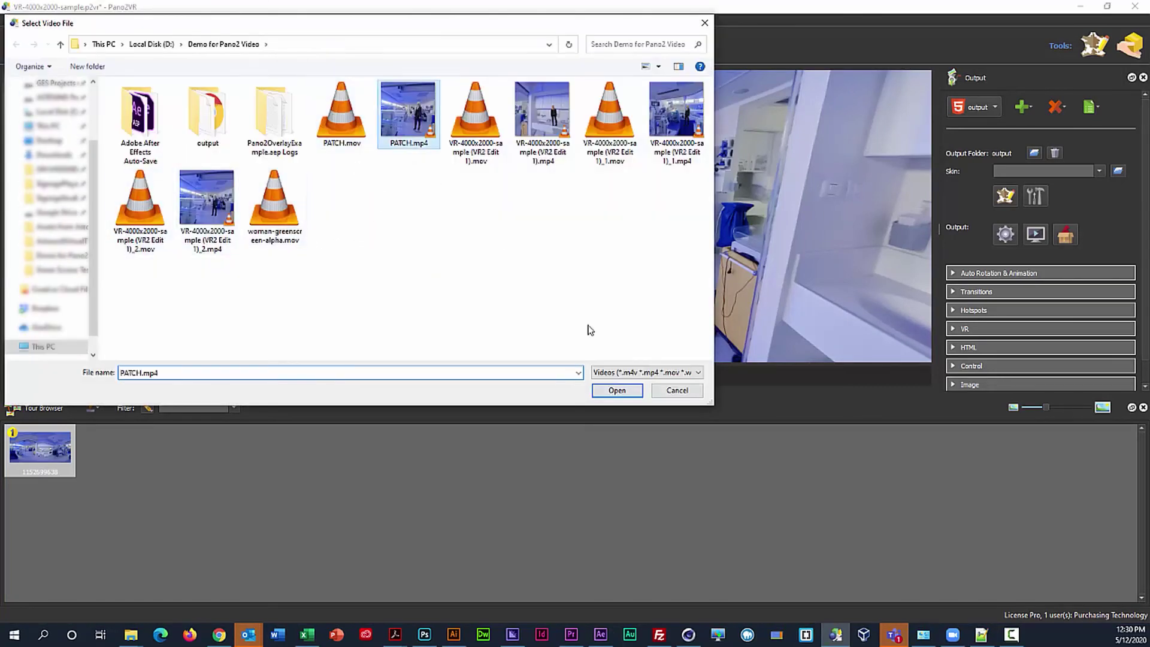
left_click(615, 390)
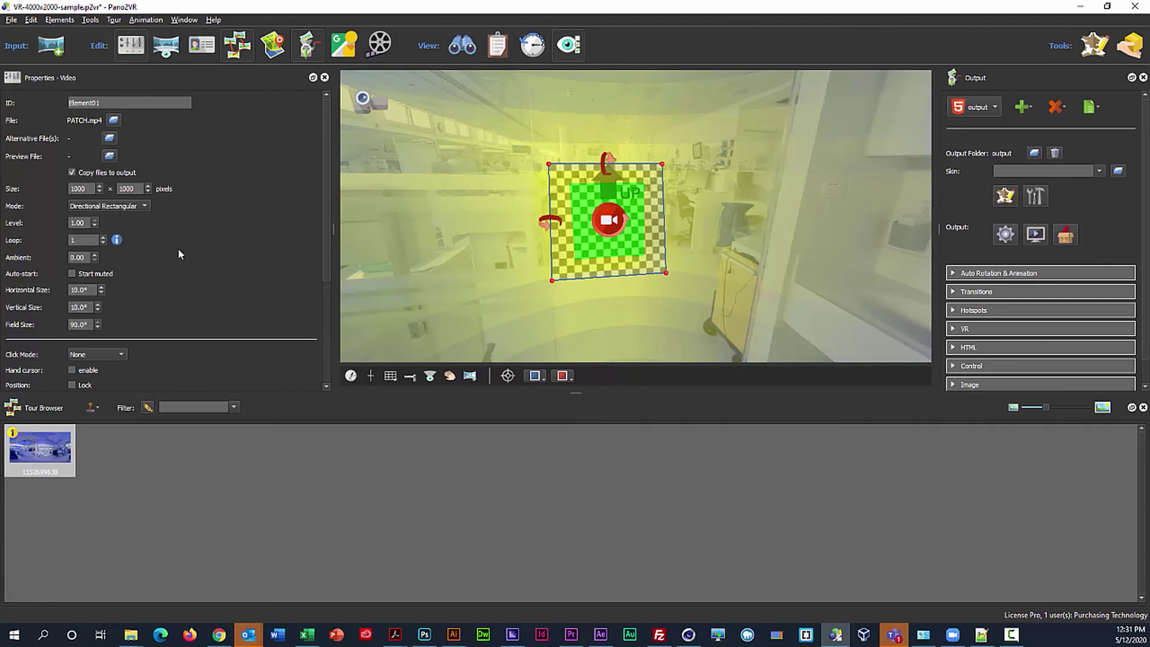
Set the video element's pan to -280° and its tilt to 0°.
scroll(176, 246, "down", 4)
scroll(172, 252, "up", 2)
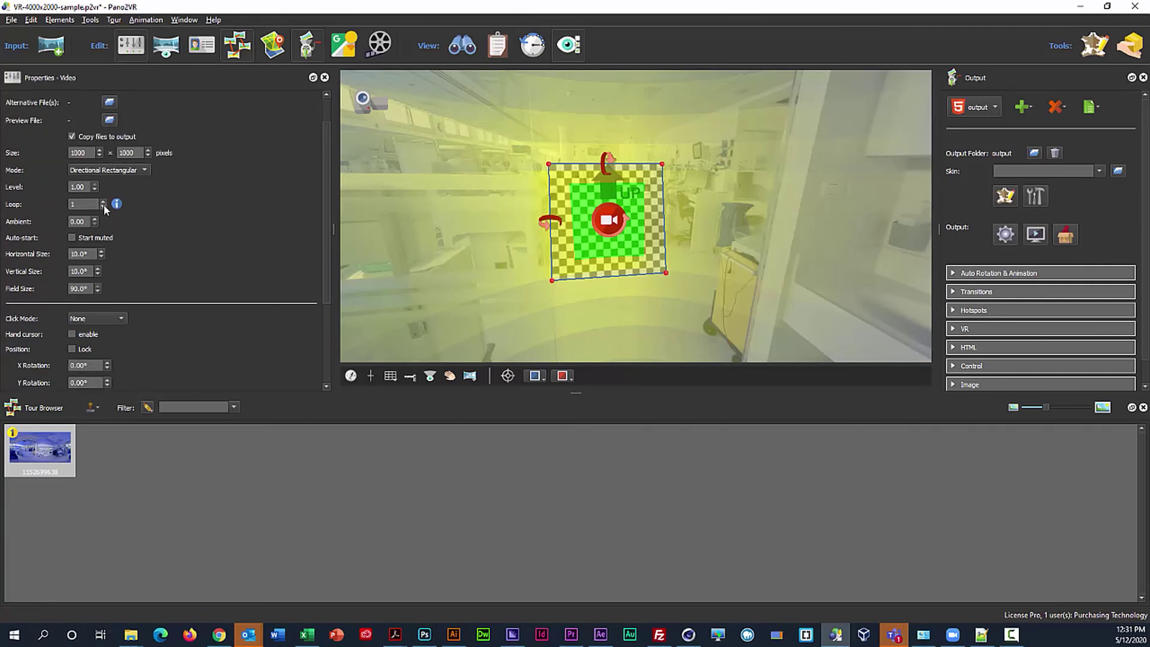
scroll(233, 226, "down", 3)
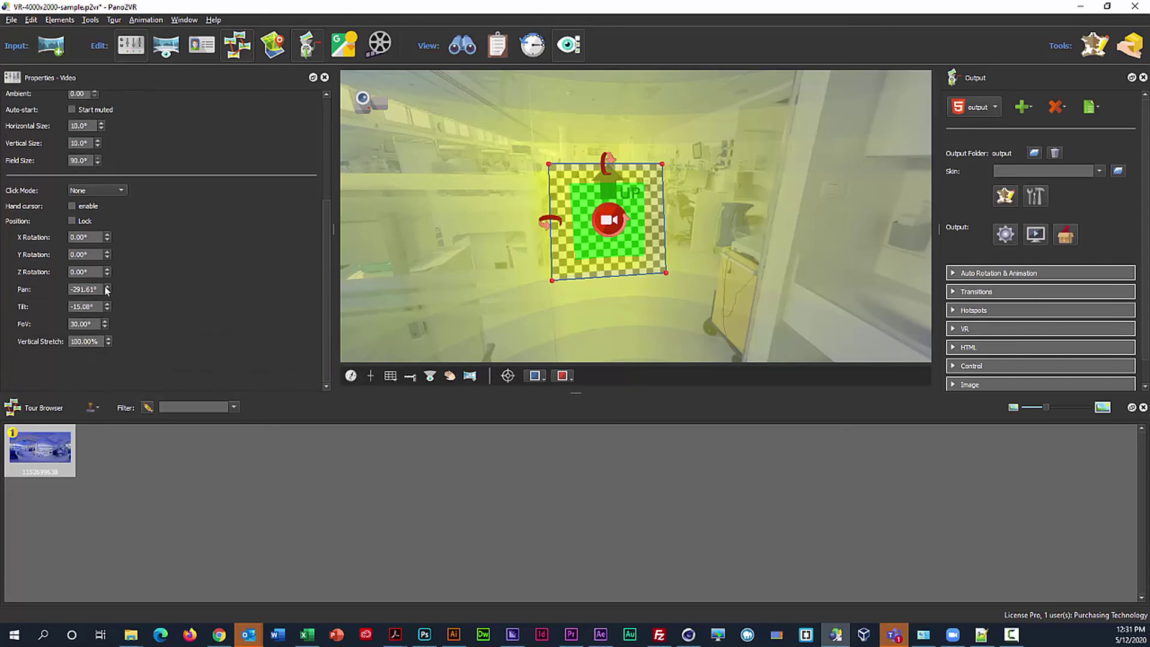
left_click(95, 289)
key("ctrl+a")
type("-280")
key("Return")
key("Tab")
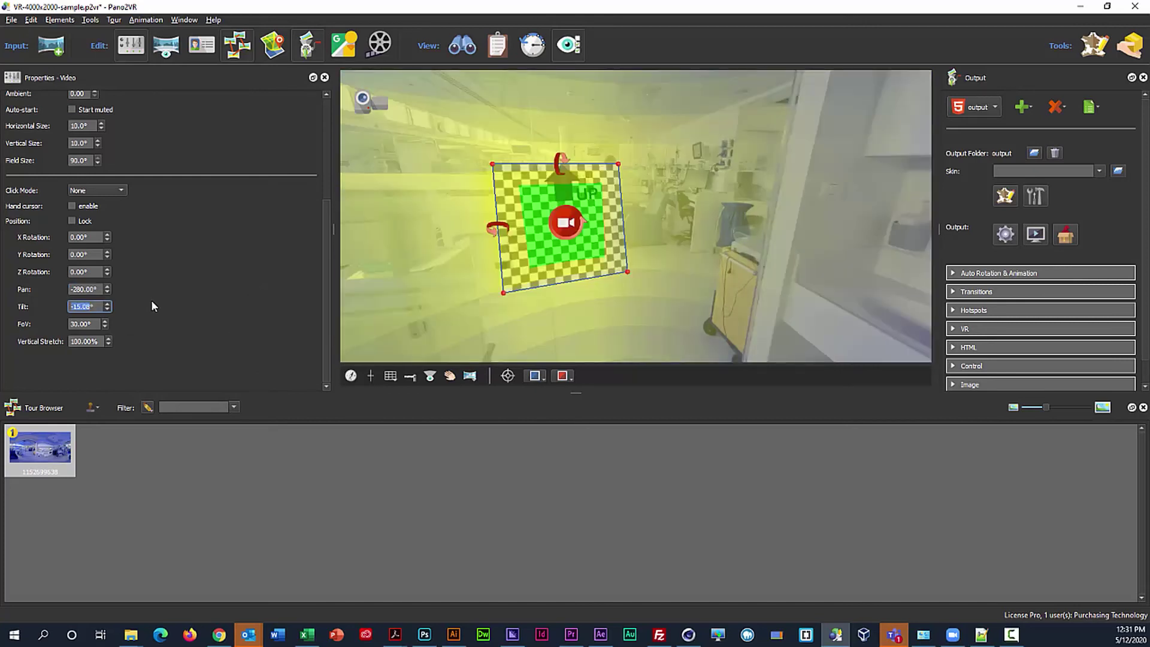
type("0")
key("Tab")
key("Tab")
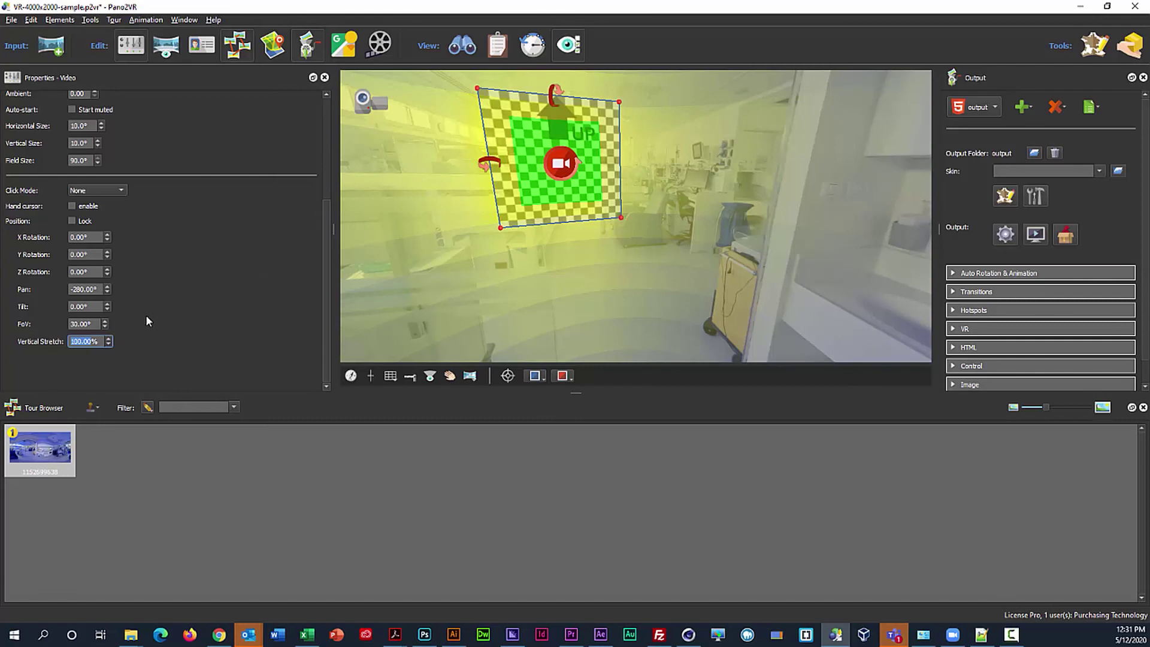
Set the video element's FoV to 90°.
double_click(100, 323)
type("90")
left_click(242, 292)
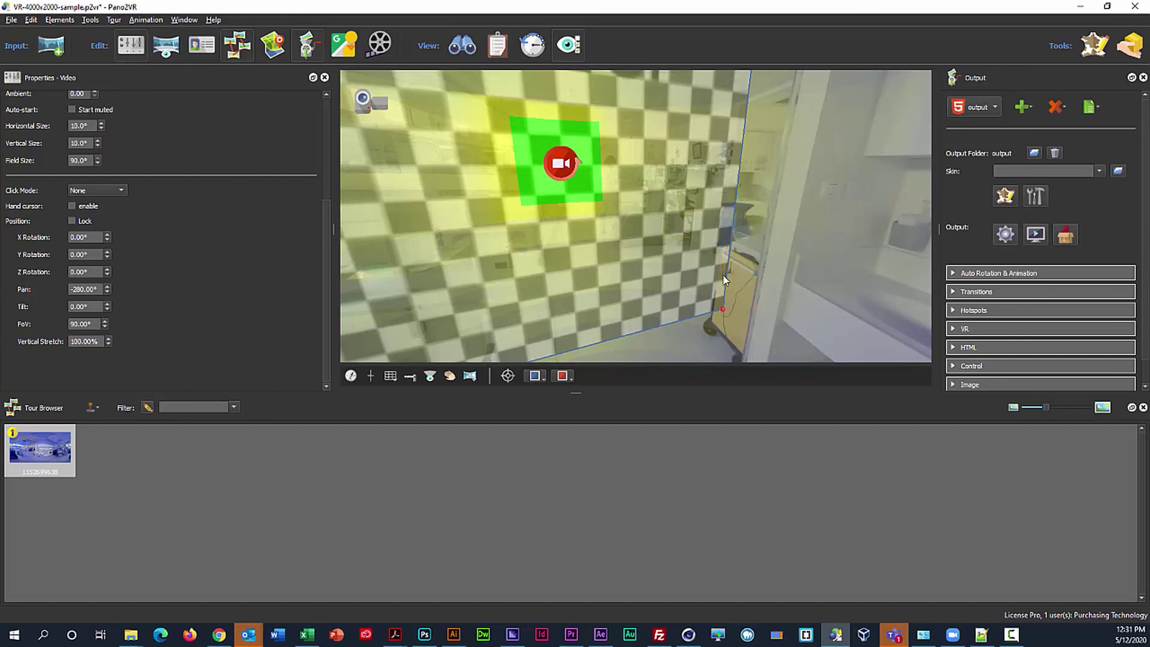
Generate the HTML5 output of the tour, overwriting the existing pano.xml.
left_click(1005, 234)
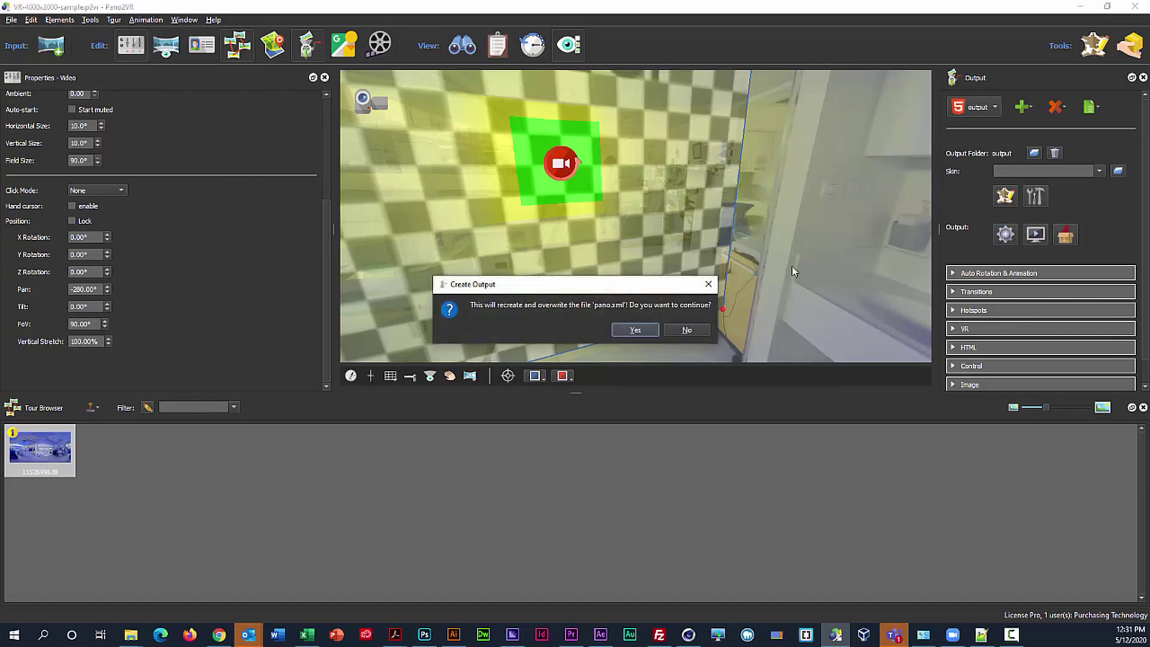
key("Return")
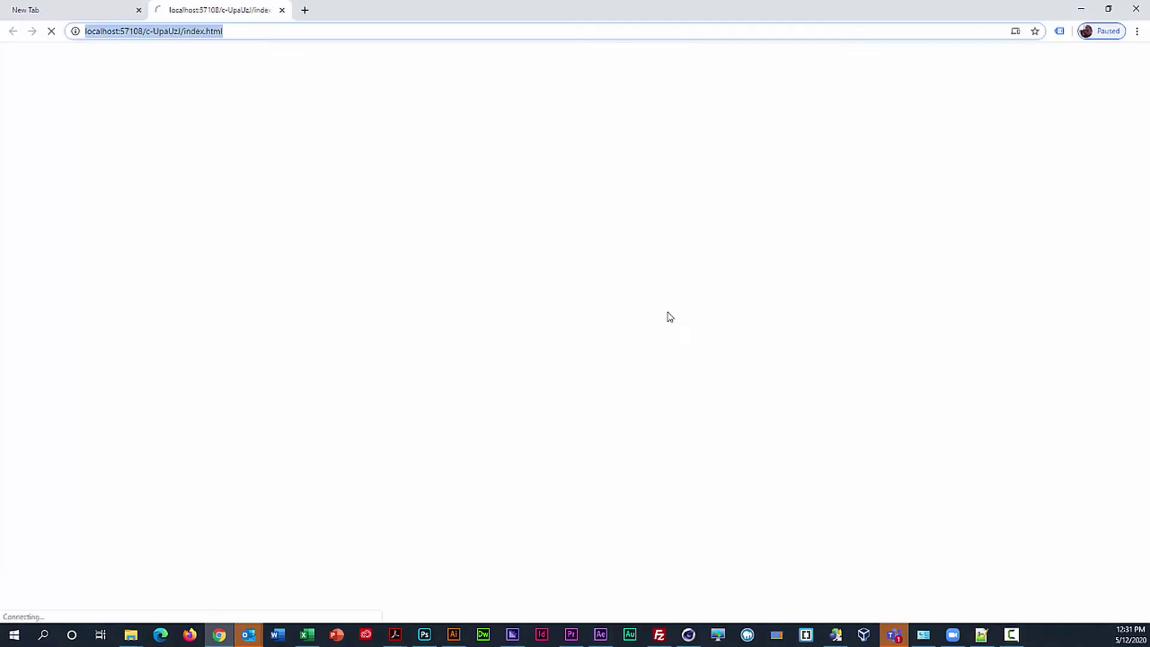